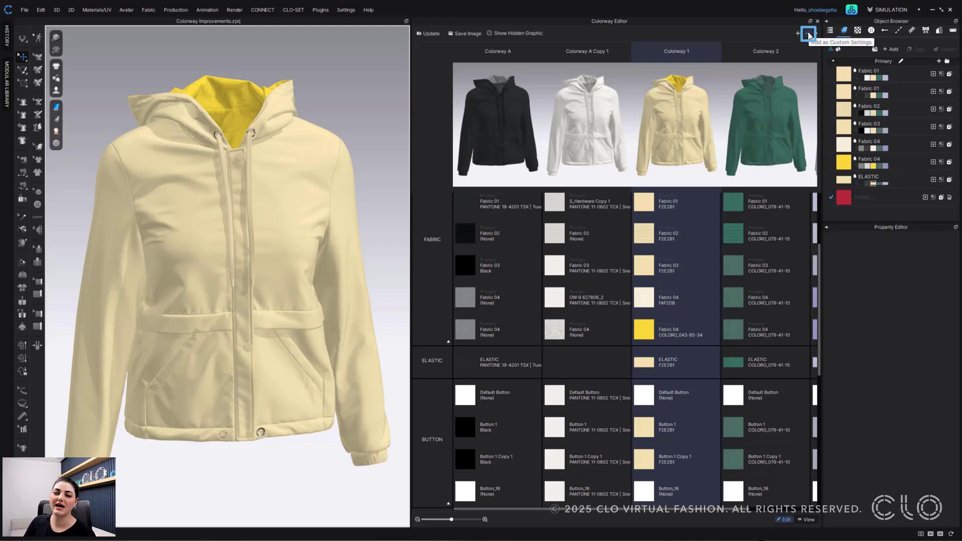
Dismiss the add-colorway options, then select FABRIC 1 and drag it over the jacket.
click(810, 35)
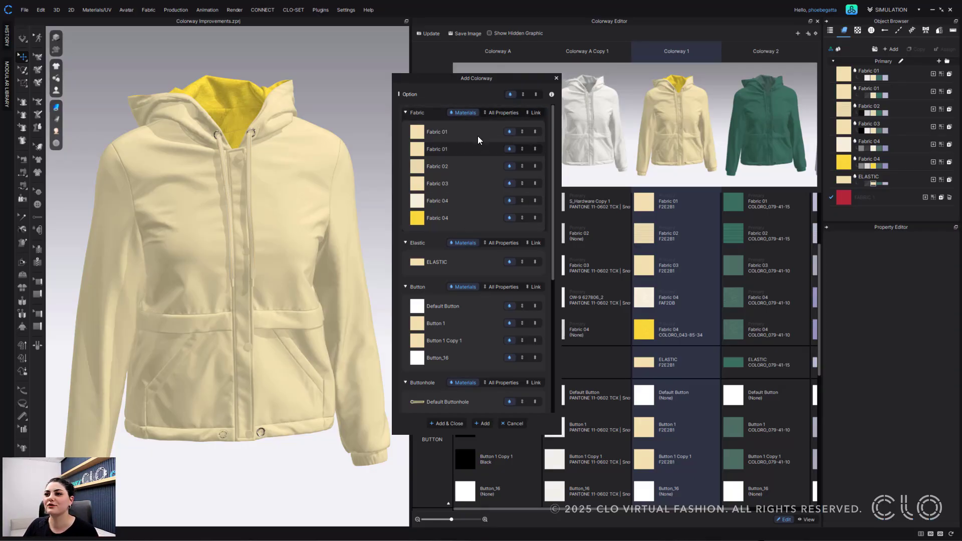
click(556, 79)
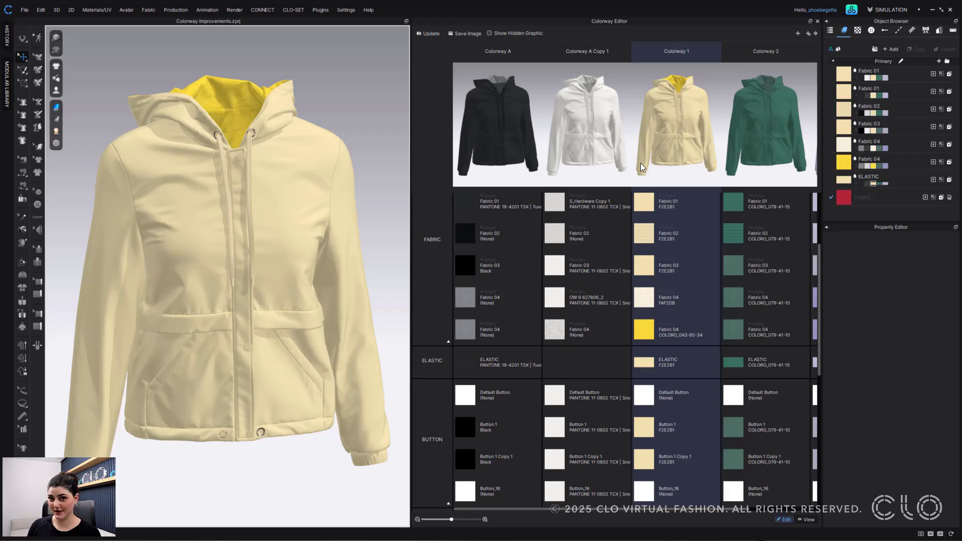
click(885, 201)
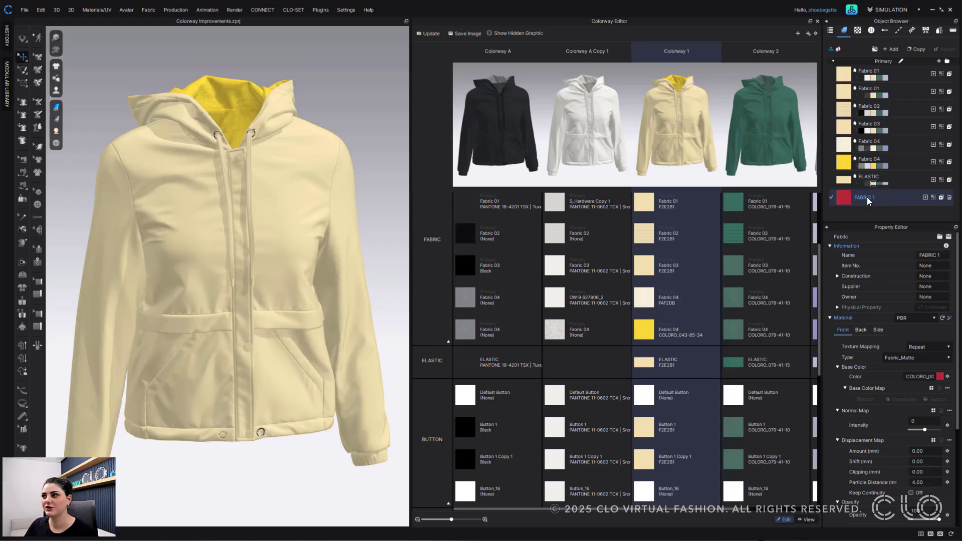
drag(867, 199, 332, 52)
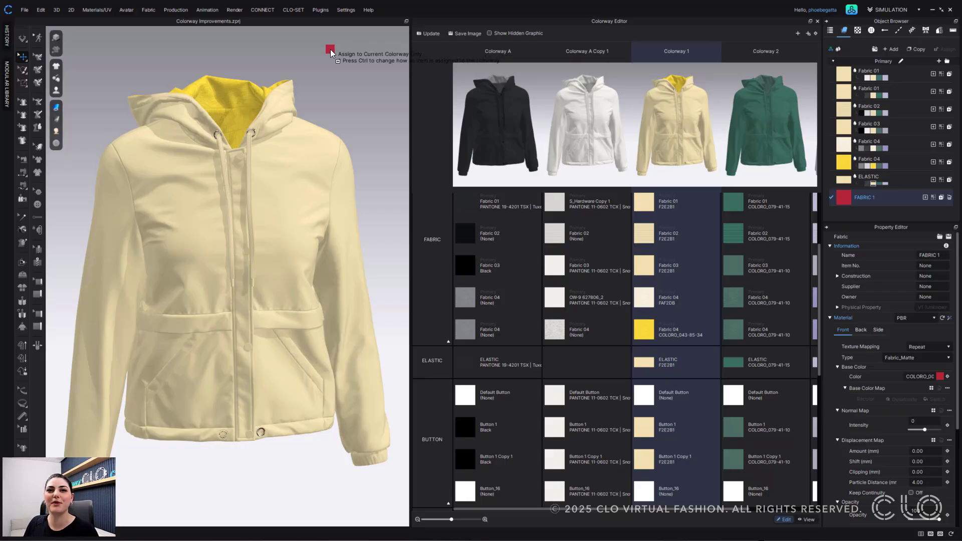
Hold FABRIC 1 over the 3D view while cycling through the unlinked and linked all-colorway modes.
drag(331, 53, 296, 124)
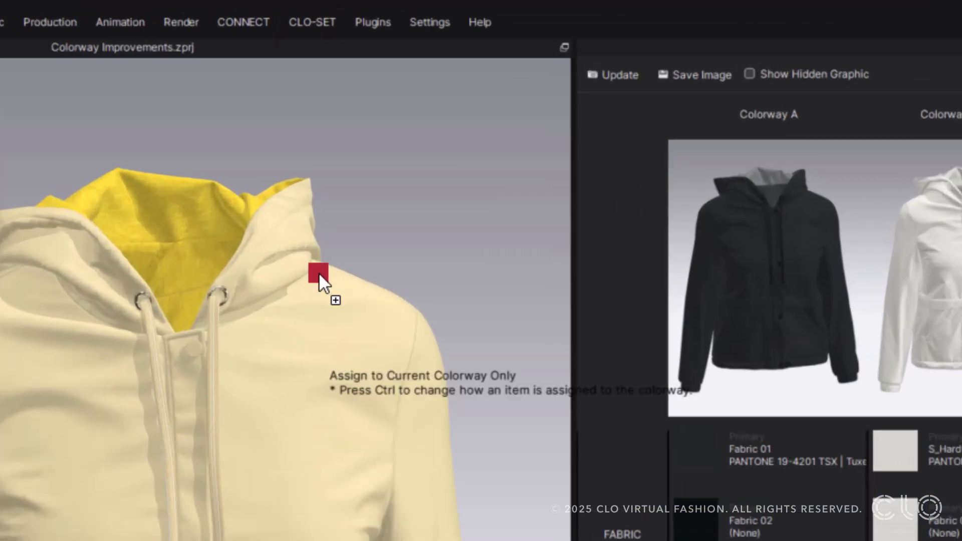
drag(319, 273, 161, 105)
drag(110, 151, 110, 150)
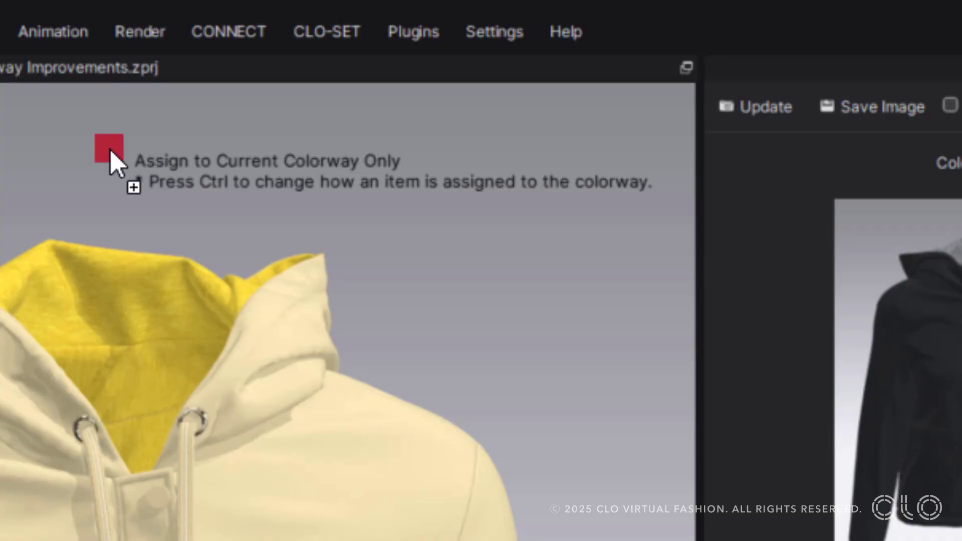
drag(110, 150, 110, 151)
key(ctrl)
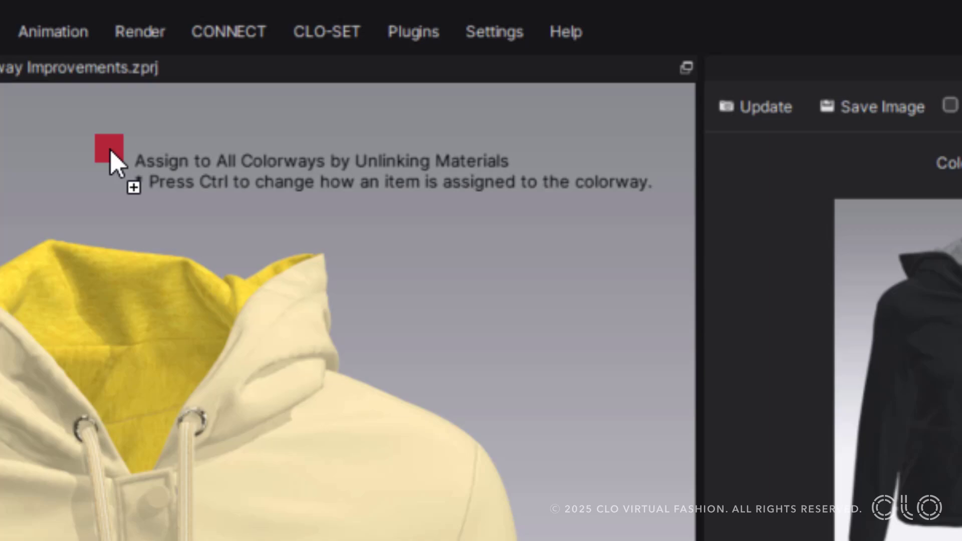
drag(110, 150, 110, 150)
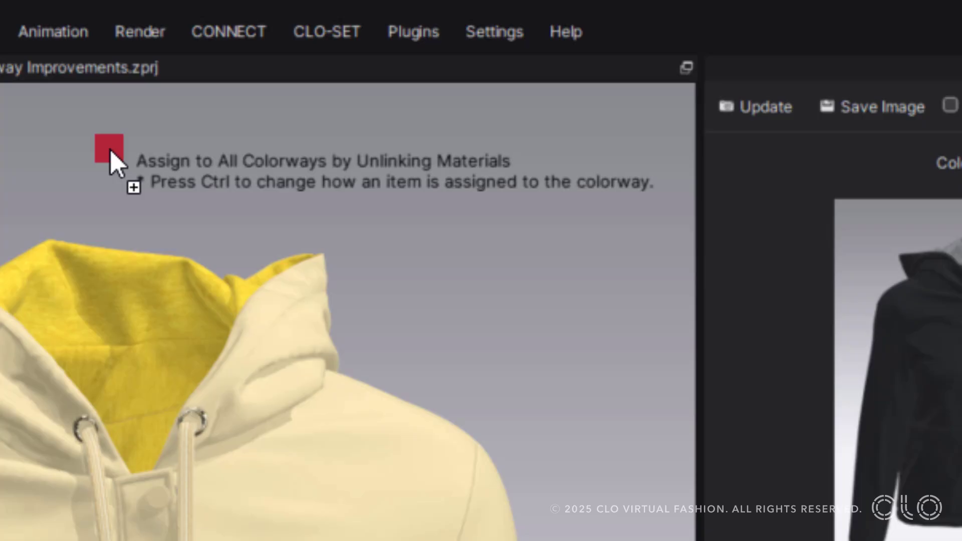
key(ctrl)
drag(111, 151, 111, 150)
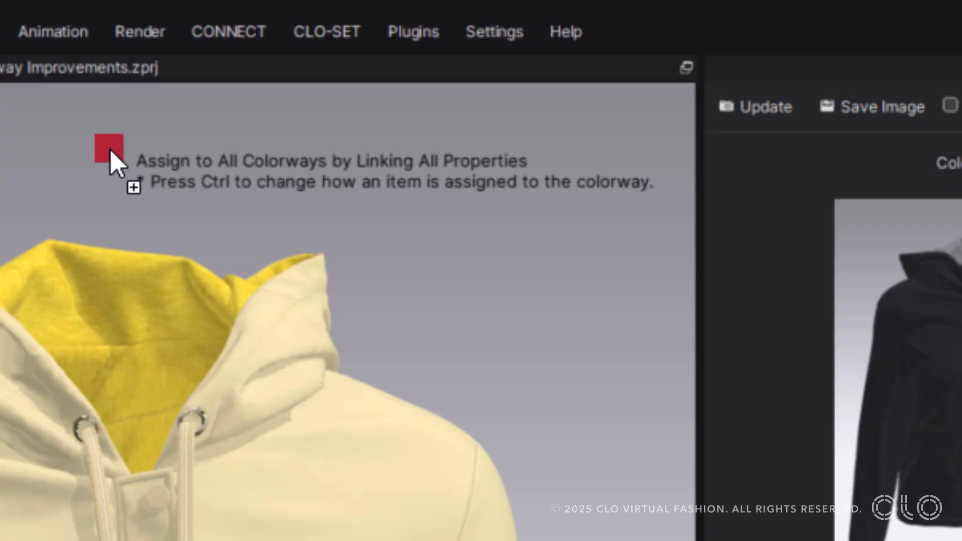
Return to Current Colorway Only and drop FABRIC 1 on the jacket's front panel.
drag(110, 151, 118, 146)
key(ctrl)
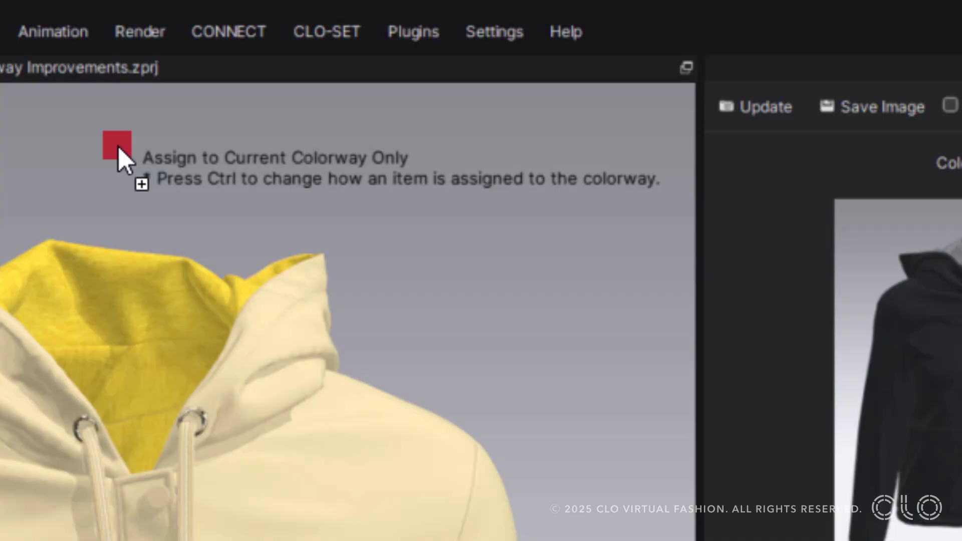
drag(118, 145, 308, 540)
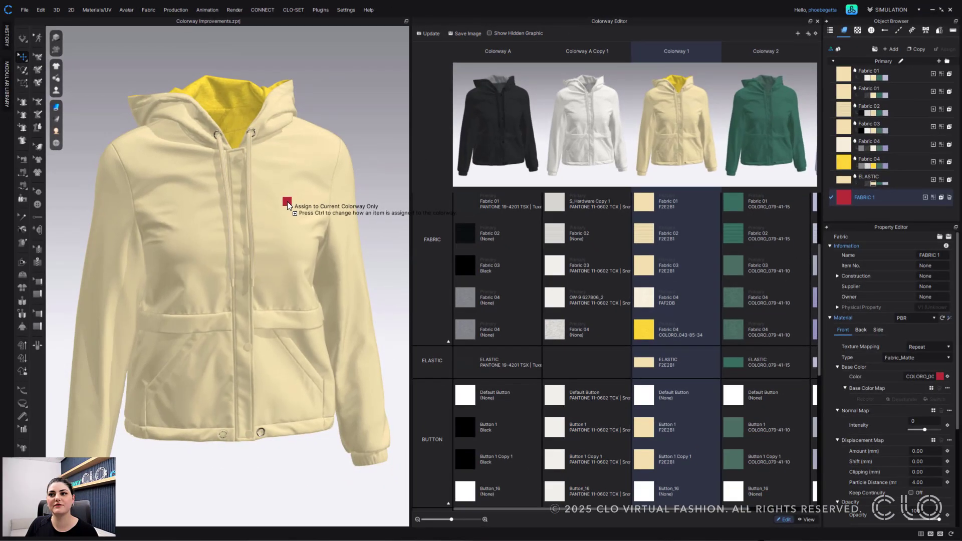
drag(287, 202, 288, 201)
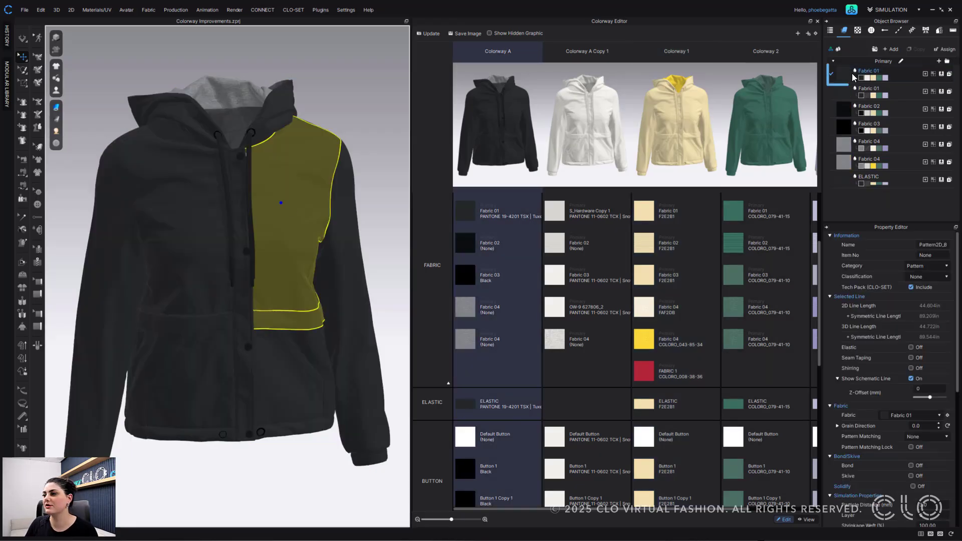
Inspect the red front panel and FABRIC 1, then undo the assignment with Ctrl+Z.
click(878, 80)
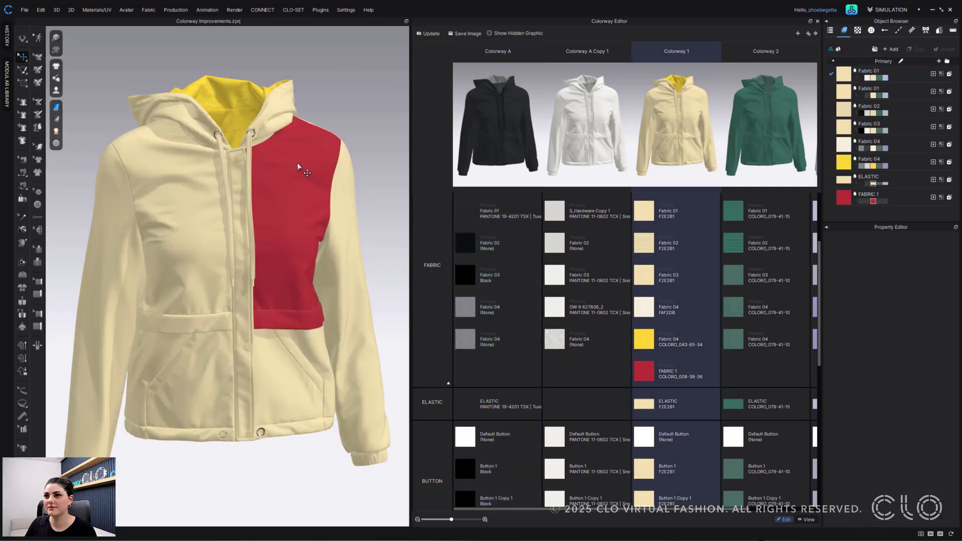
click(298, 164)
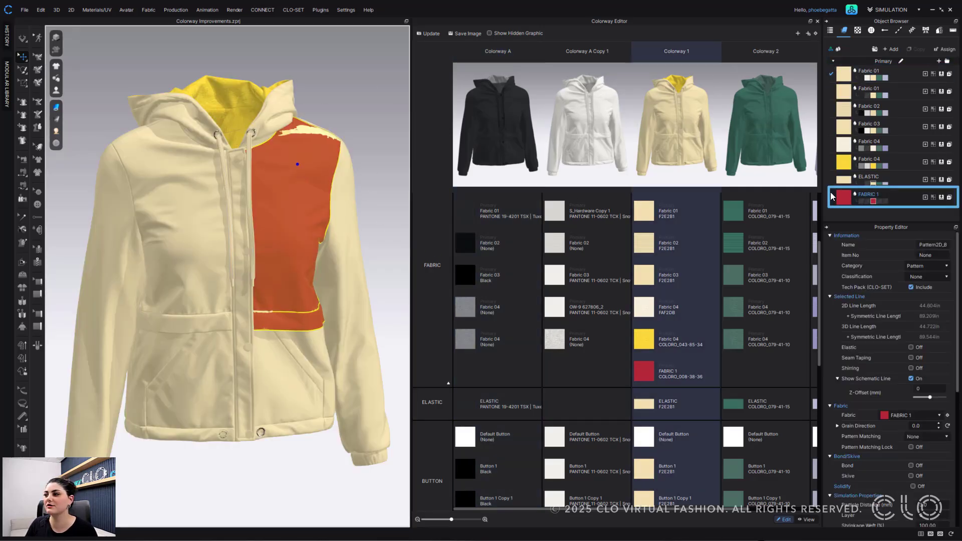
click(933, 202)
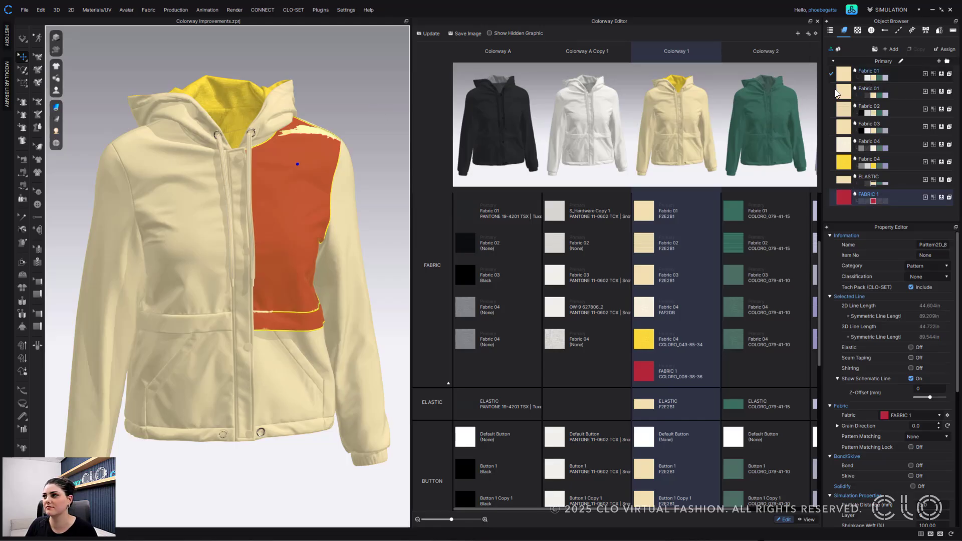
click(363, 103)
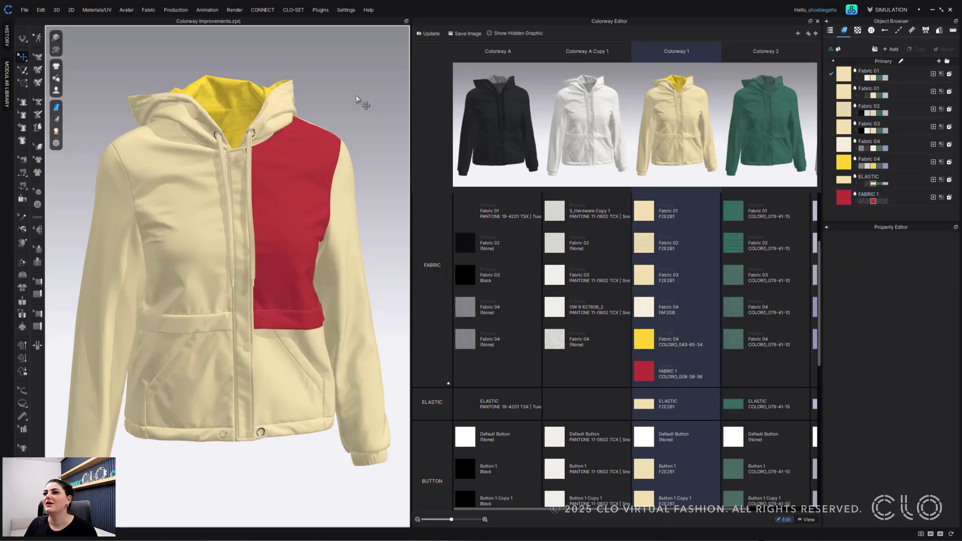
key(ctrl+z)
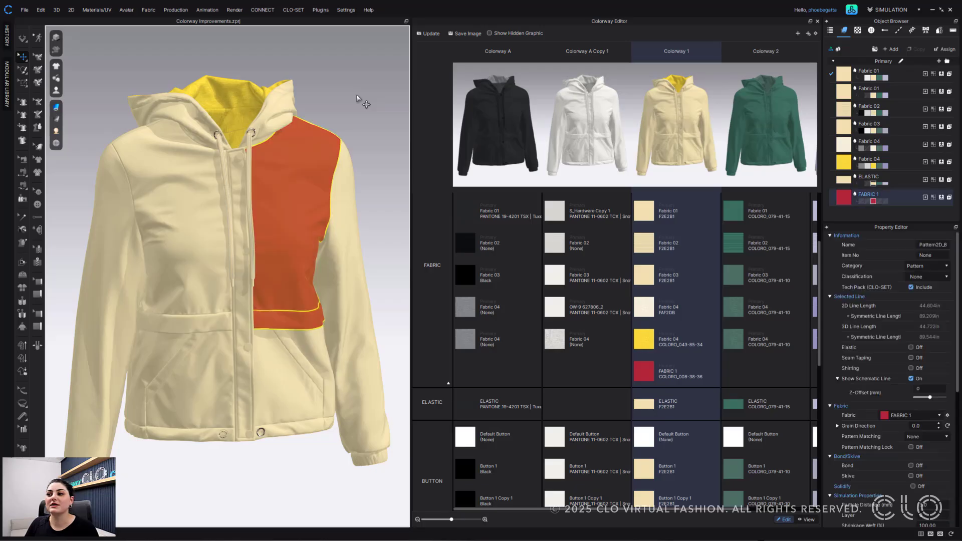
click(357, 95)
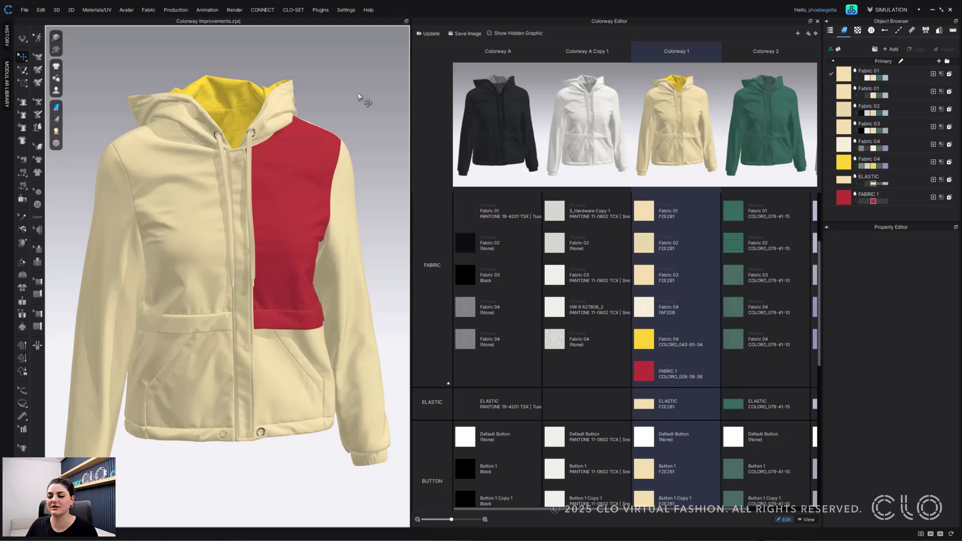
key(ctrl+z)
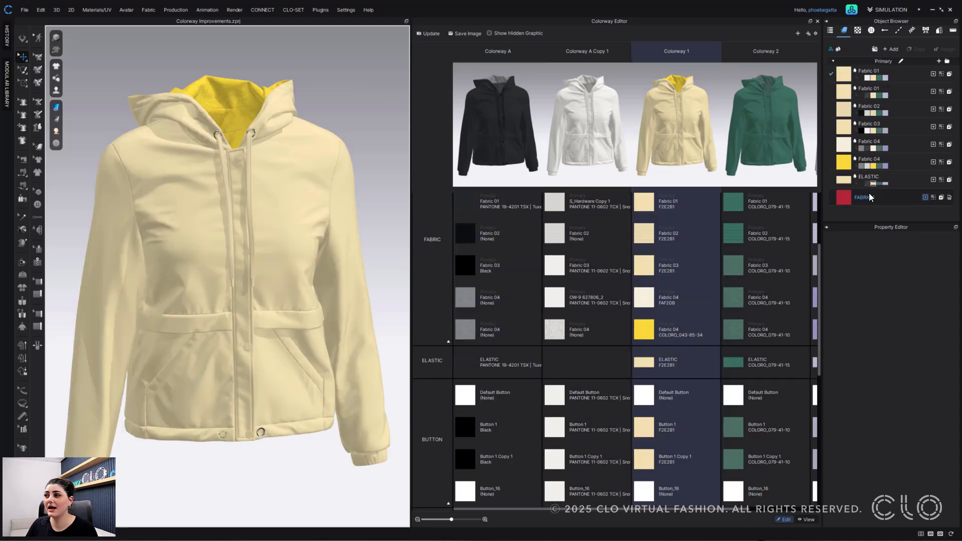
Drop FABRIC 1 on the front panel using Assign to All Colorways by Unlinking Materials.
drag(870, 197, 208, 48)
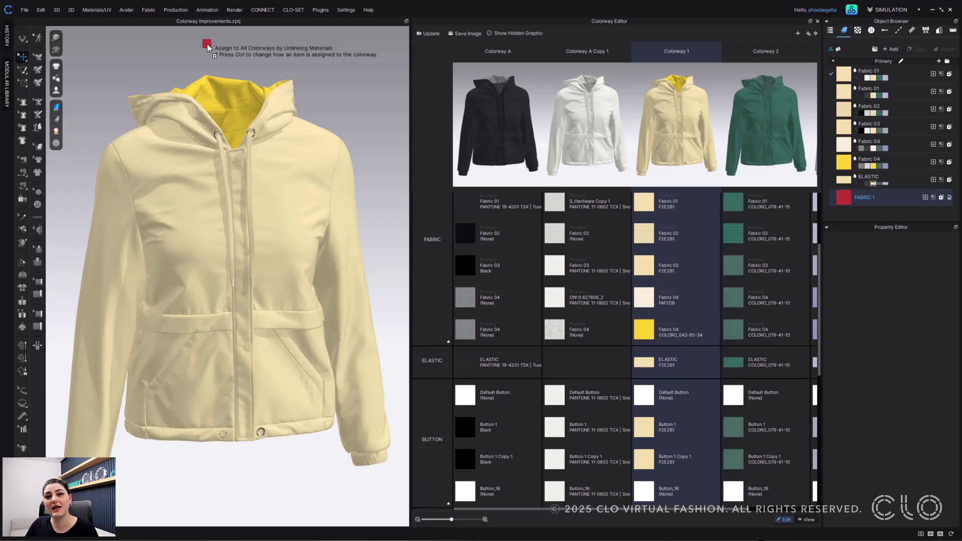
drag(207, 48, 217, 53)
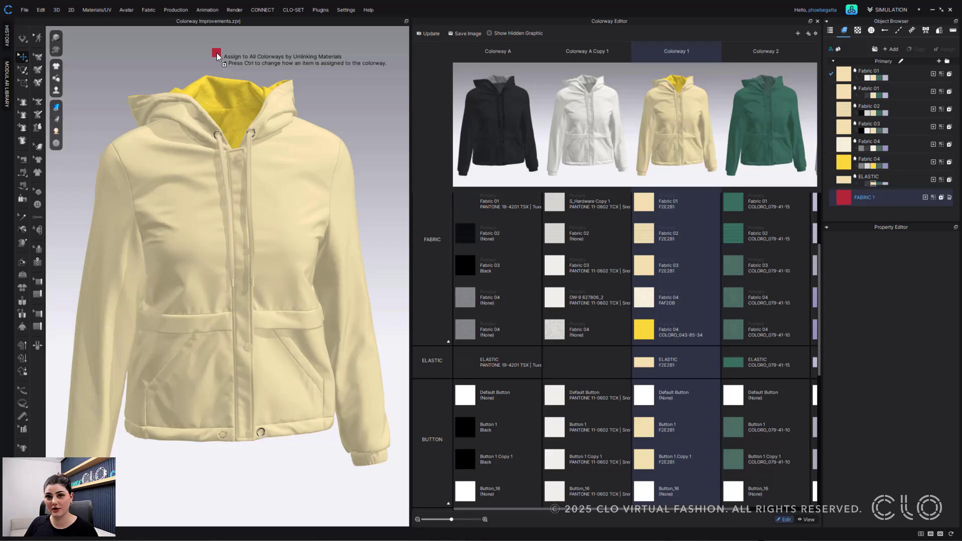
drag(217, 53, 218, 57)
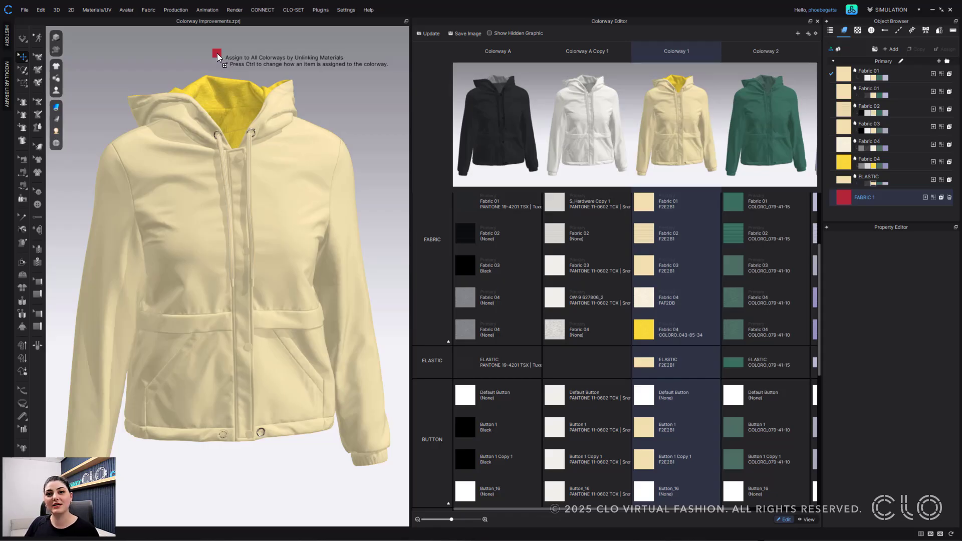
drag(218, 54, 283, 194)
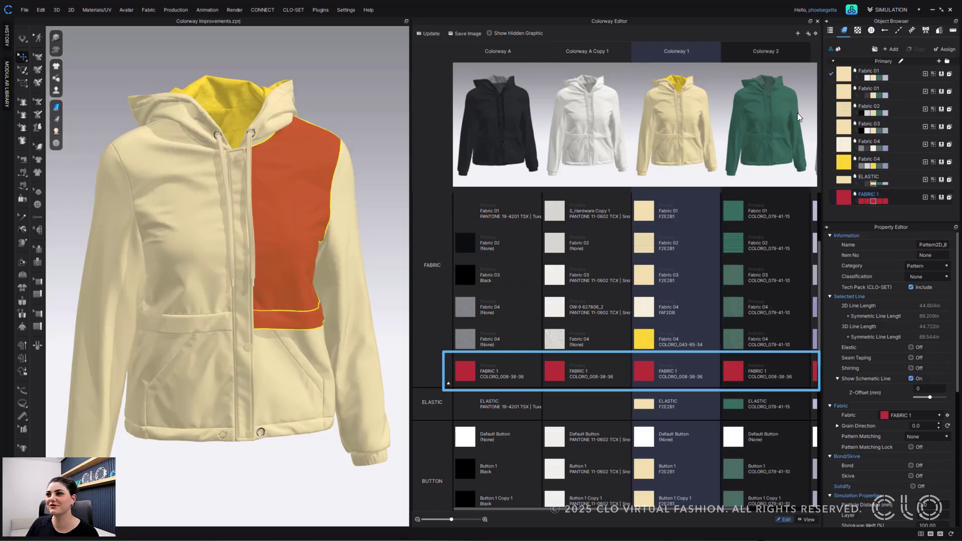
Regenerate the four colorway snapshots in the Colorway Editor with Update.
click(431, 34)
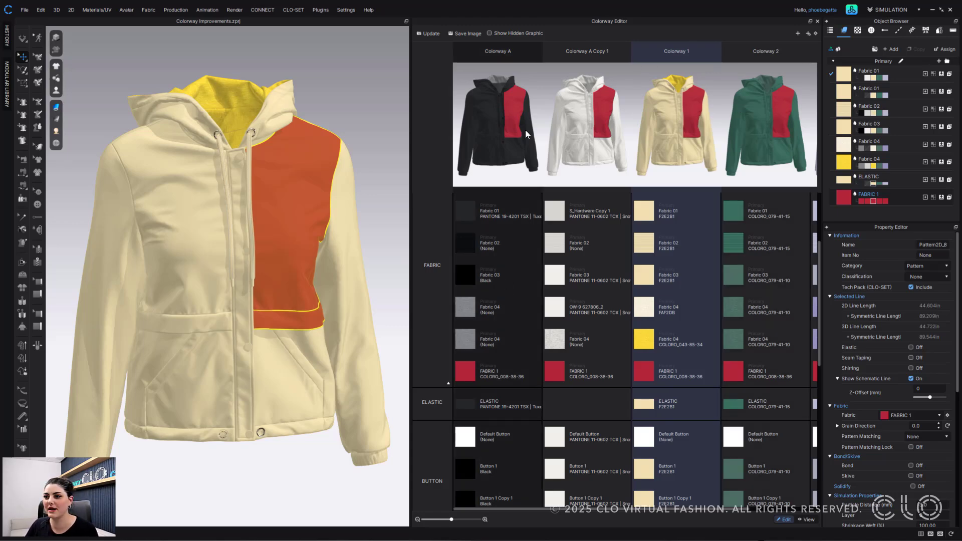
Set FABRIC 1's base colour to dark grey in Colorway A.
click(496, 79)
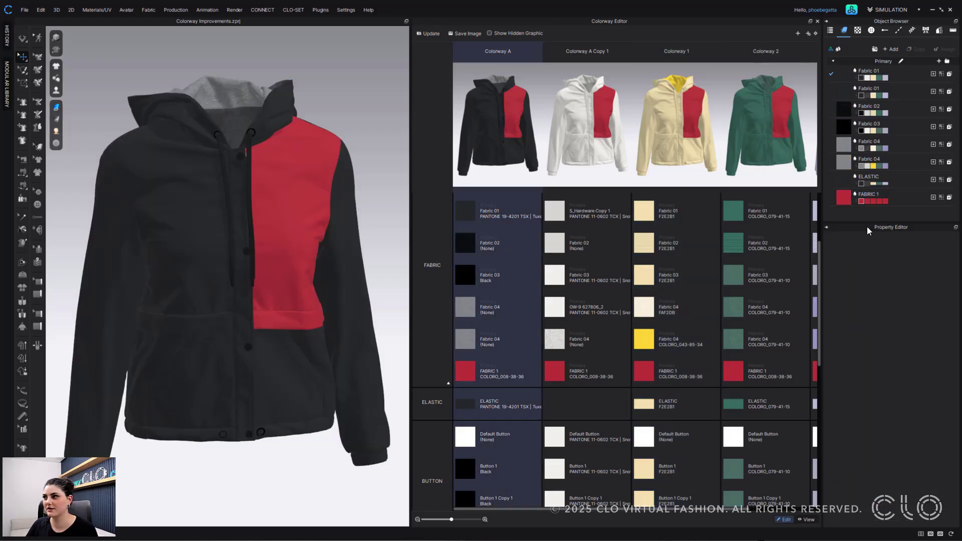
click(901, 196)
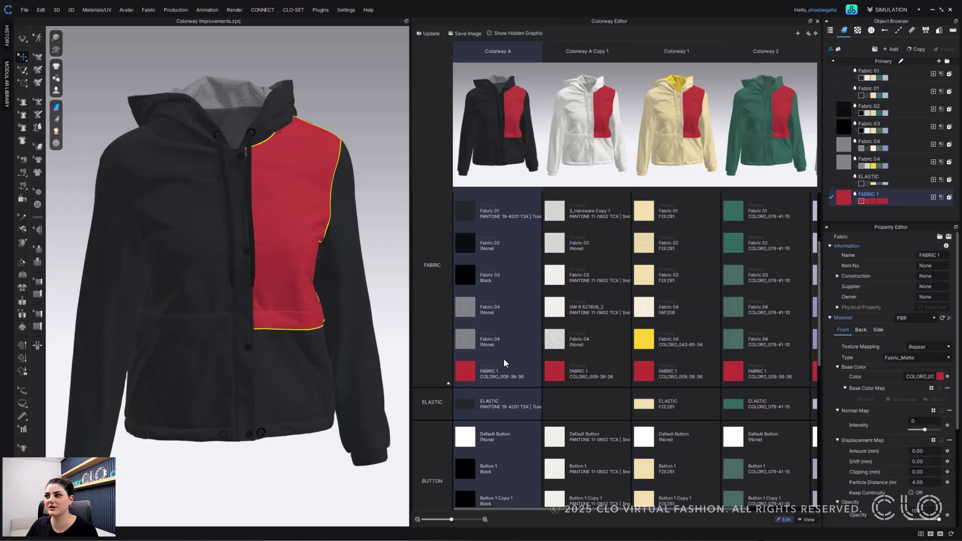
click(940, 376)
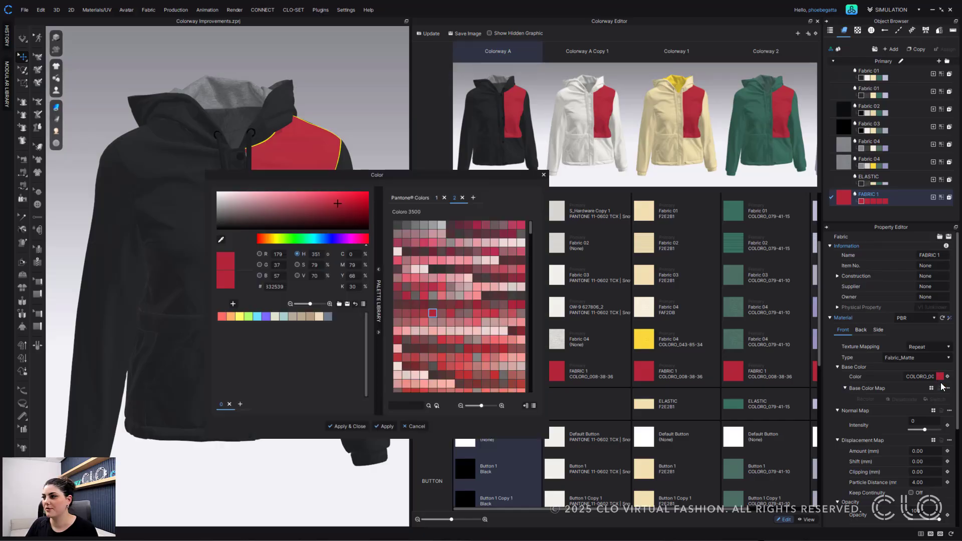
click(433, 268)
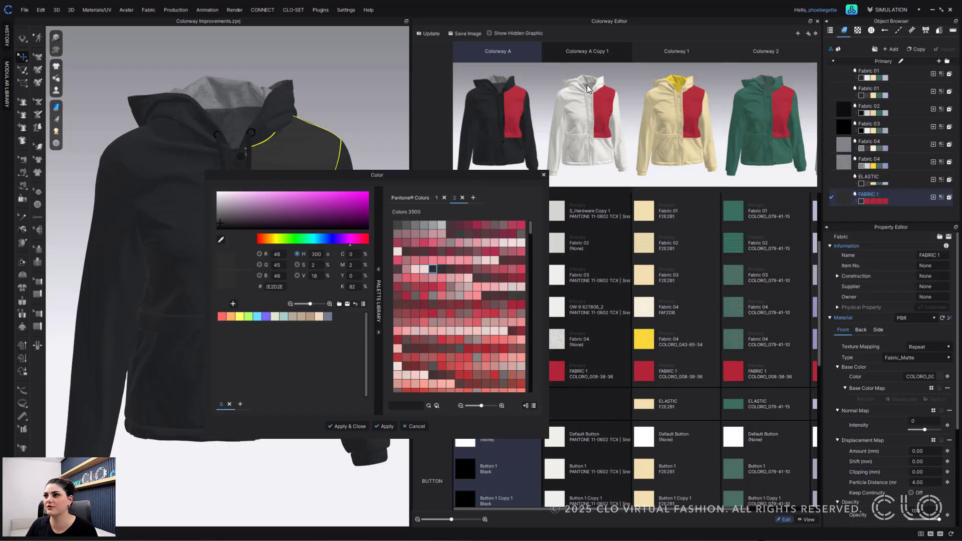
Give FABRIC 1 a pale pink Coloro base colour in Colorway A Copy 1 and apply it.
click(597, 77)
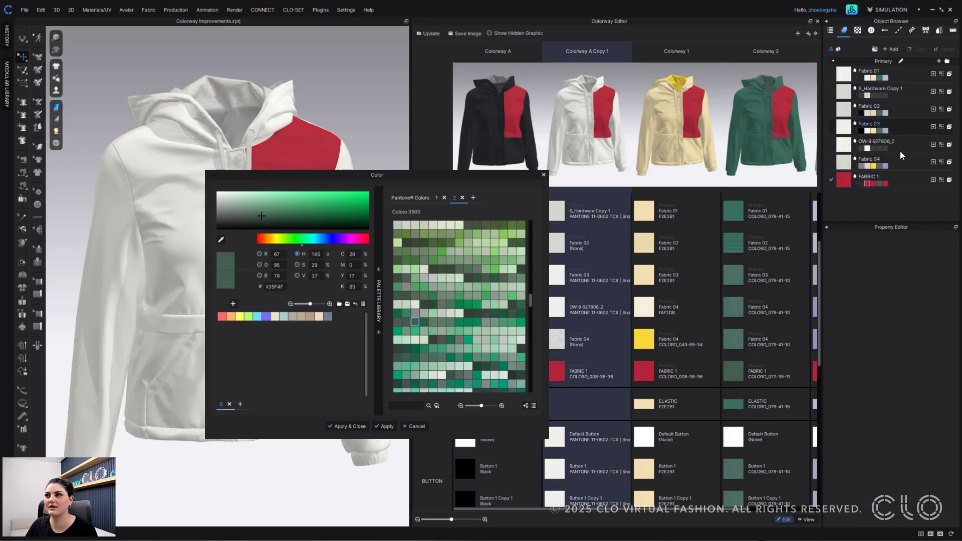
click(903, 180)
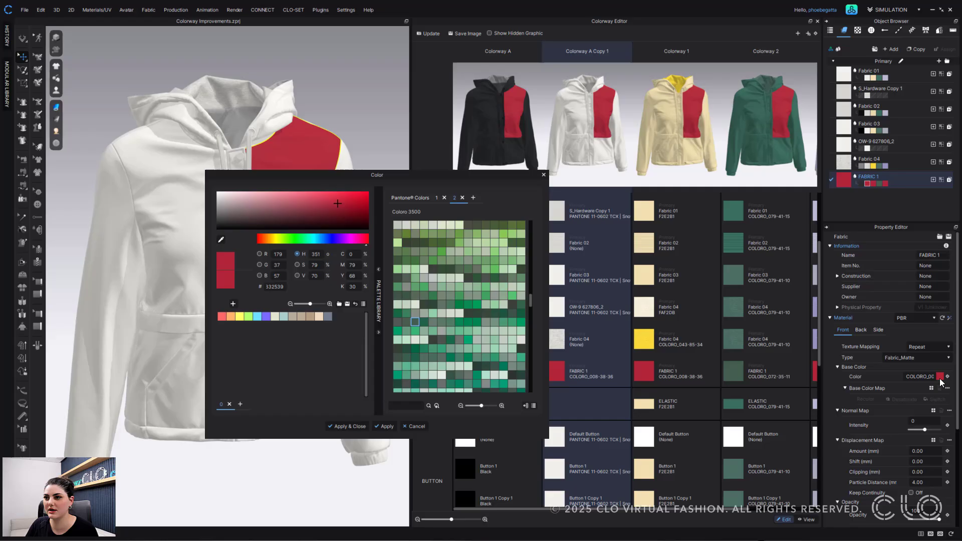
click(941, 377)
click(423, 269)
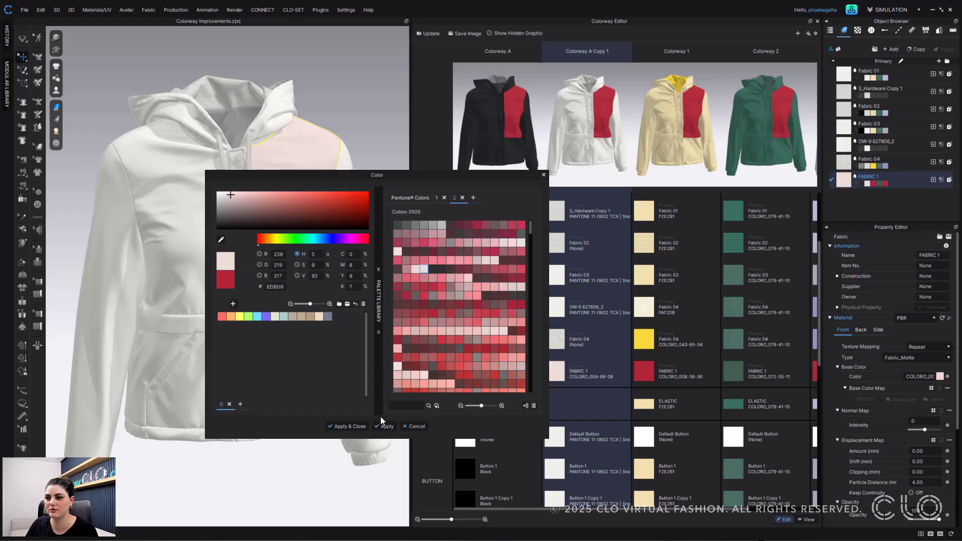
click(385, 424)
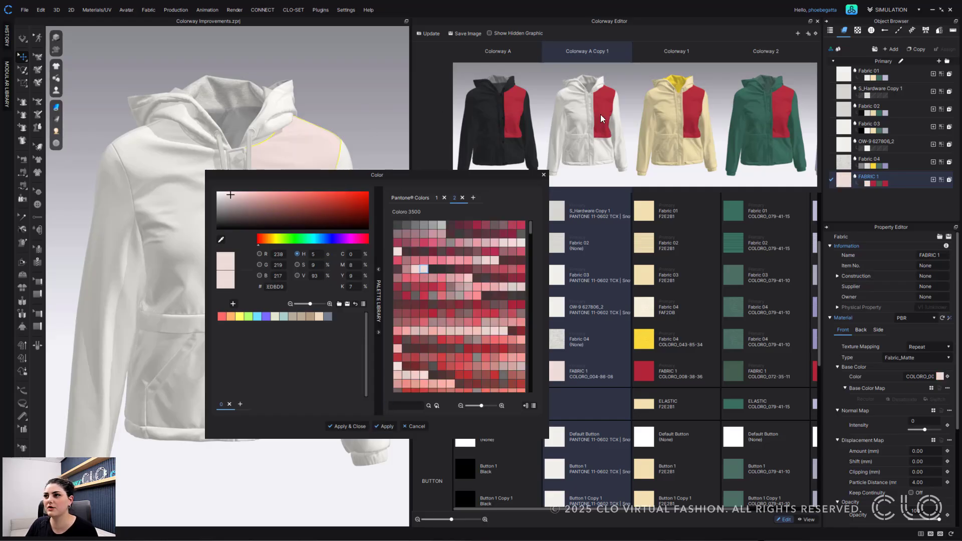
Set FABRIC 1's base colour to dark green in Colorway 2.
click(766, 52)
click(896, 203)
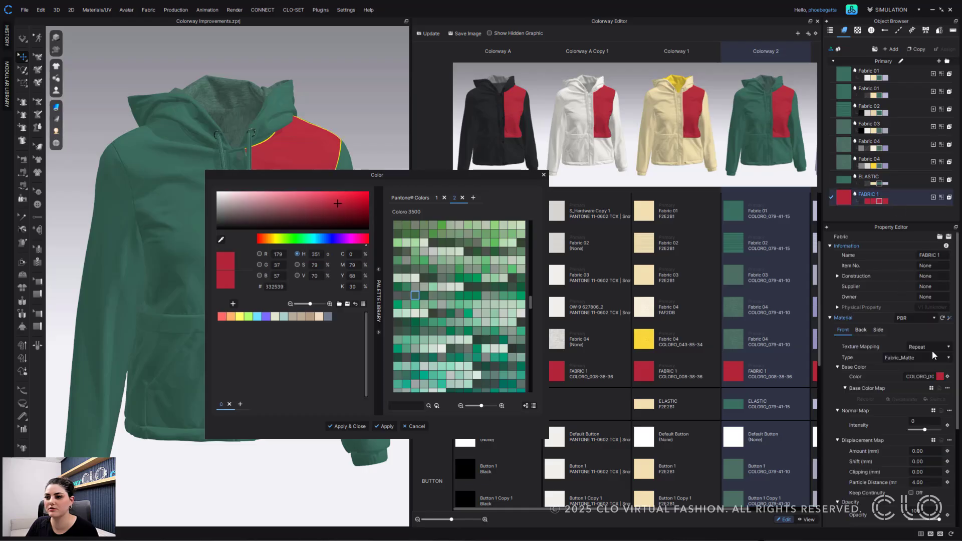
click(941, 376)
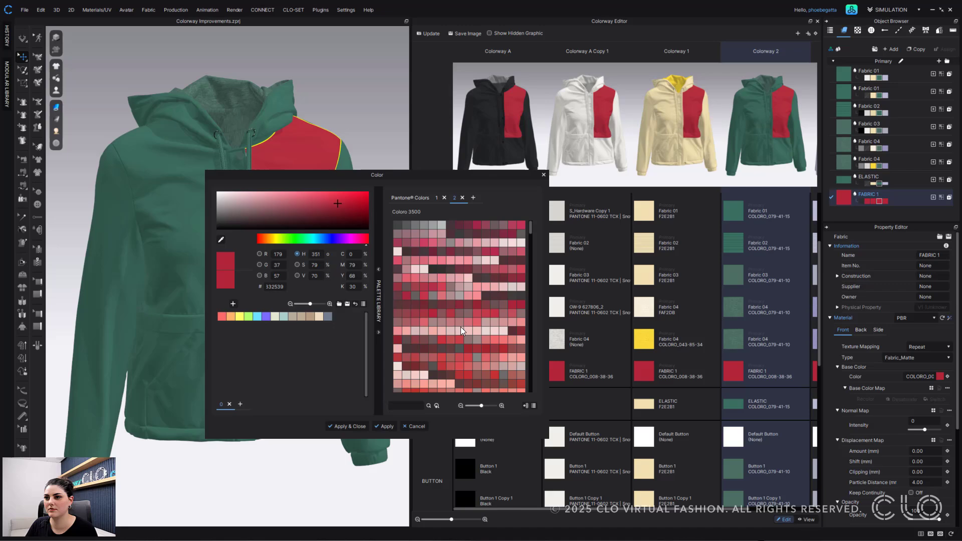
scroll(460, 330, down, 5)
scroll(460, 330, down, 4)
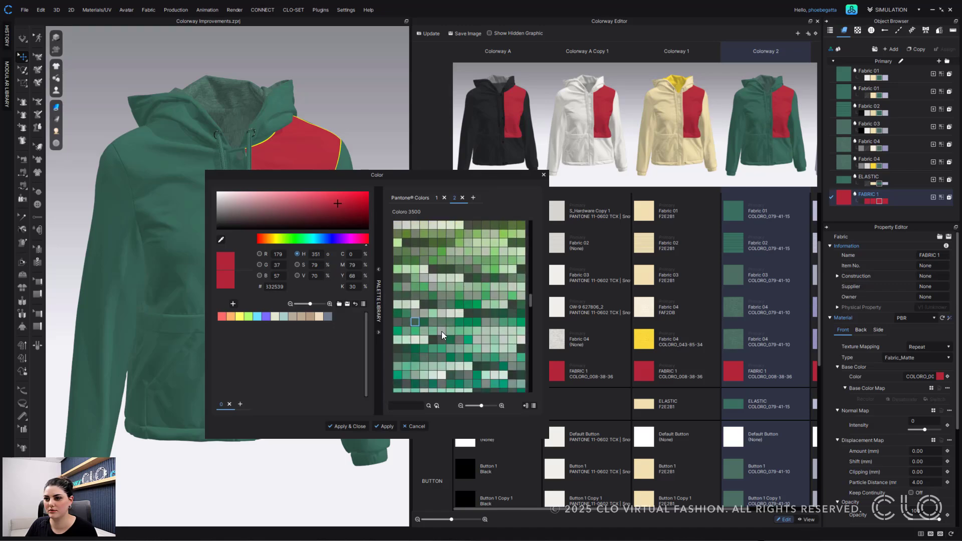
click(415, 321)
click(587, 51)
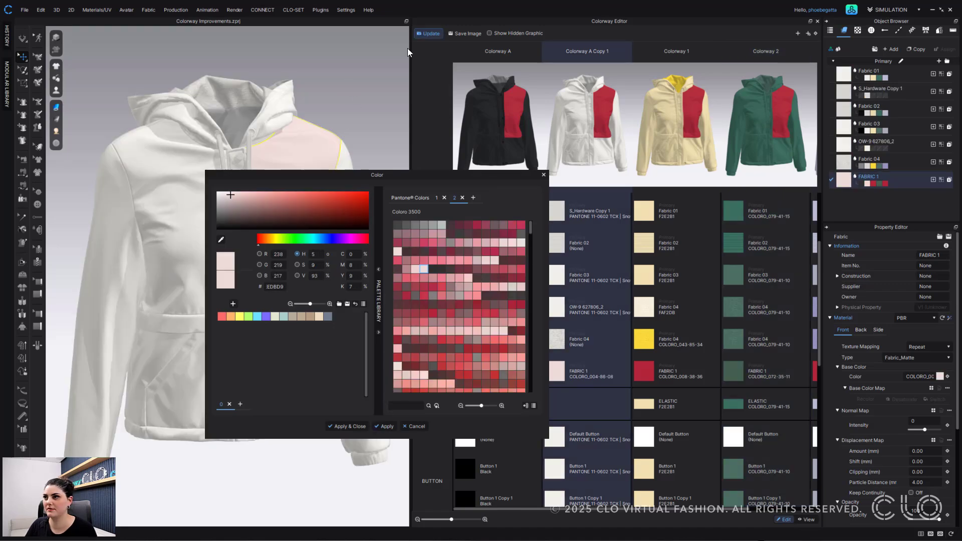
Close the colour picker and assign FABRIC 1 to the chest panel in all colorways.
click(381, 88)
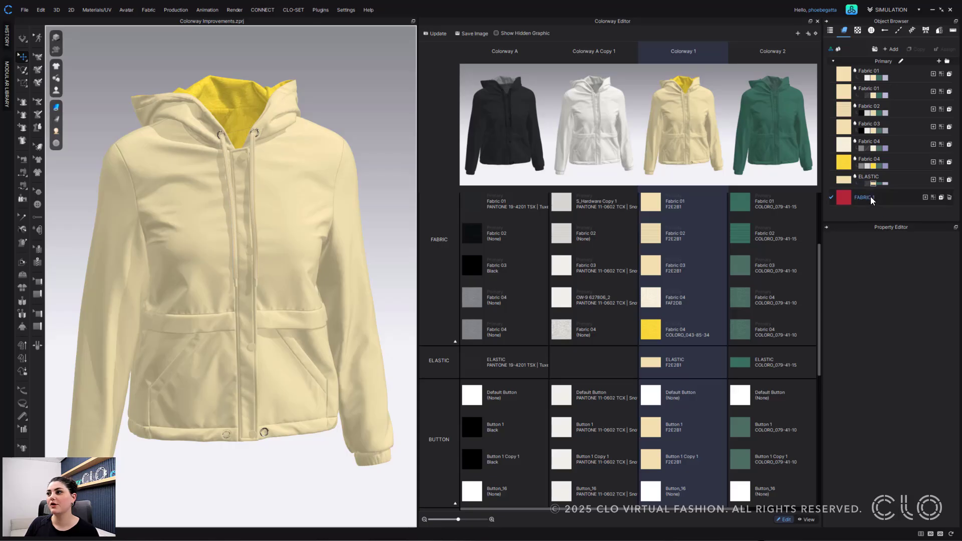
drag(871, 201, 289, 215)
key(ctrl)
key(ctrl)
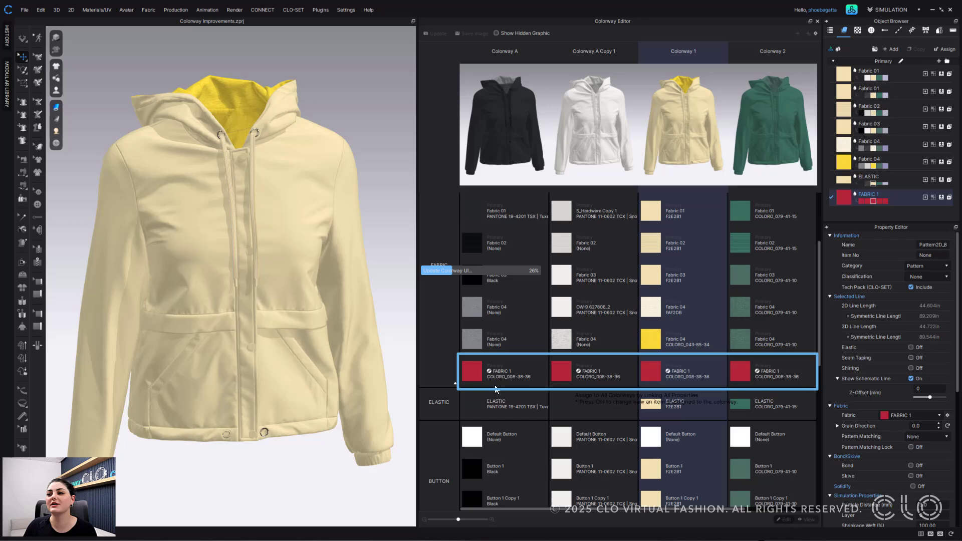
Set the shared FABRIC 1 base colour to lime green B2FF6A across all colorways.
click(654, 375)
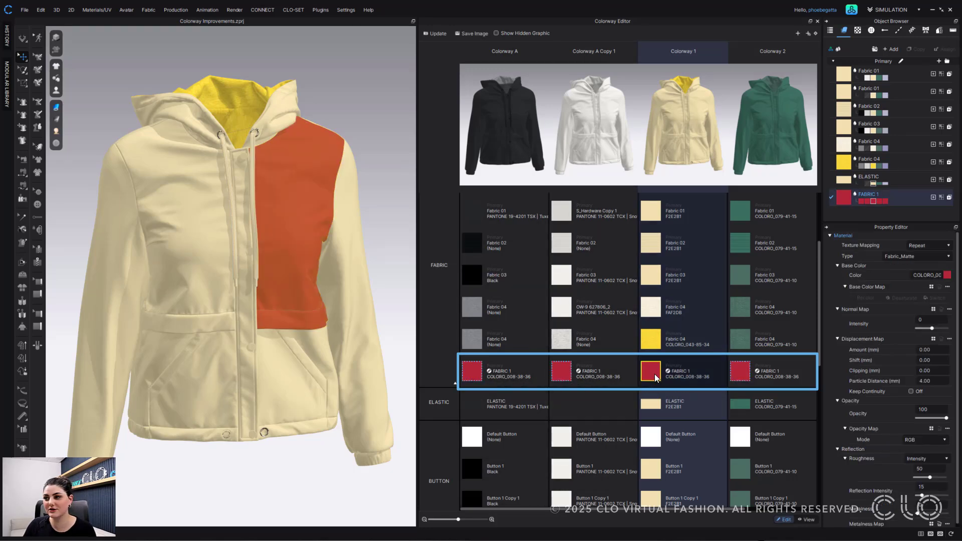
click(948, 275)
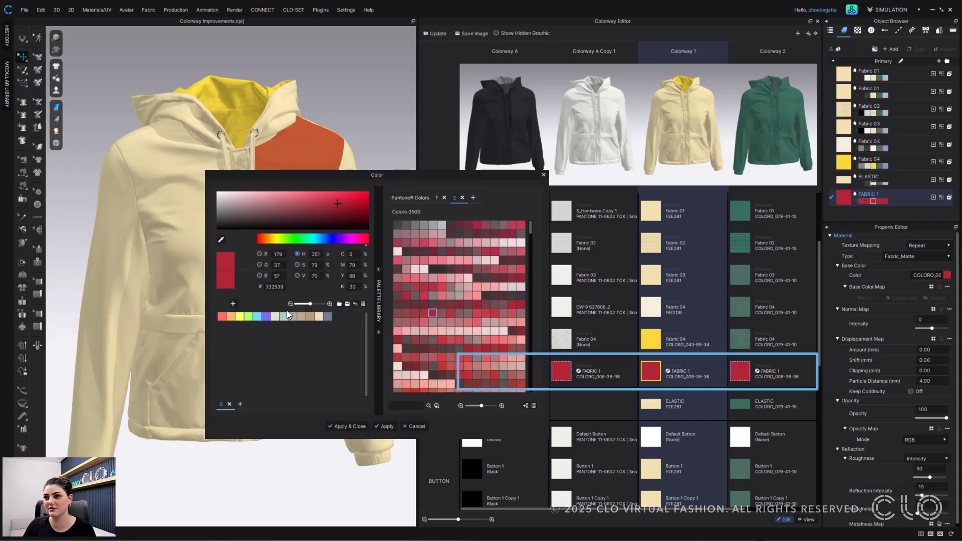
click(250, 315)
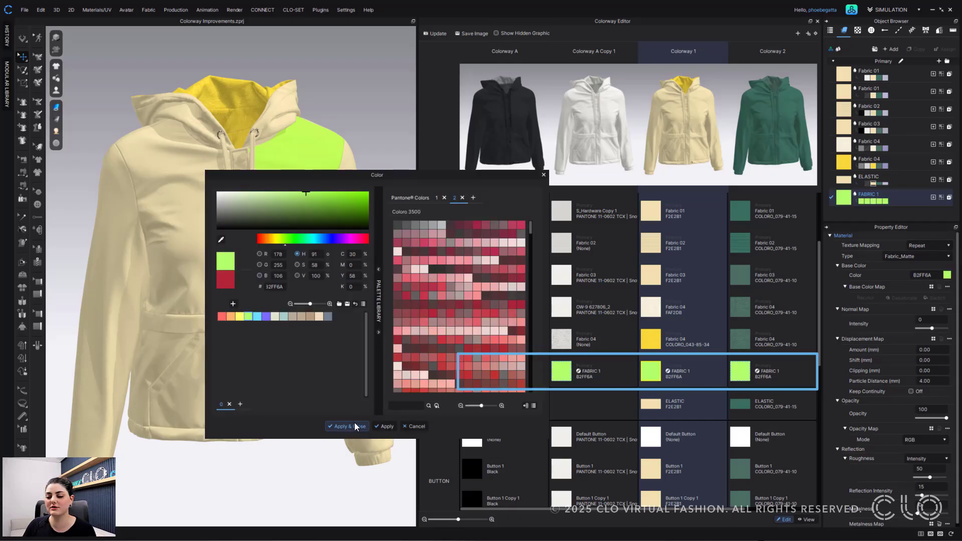
click(354, 426)
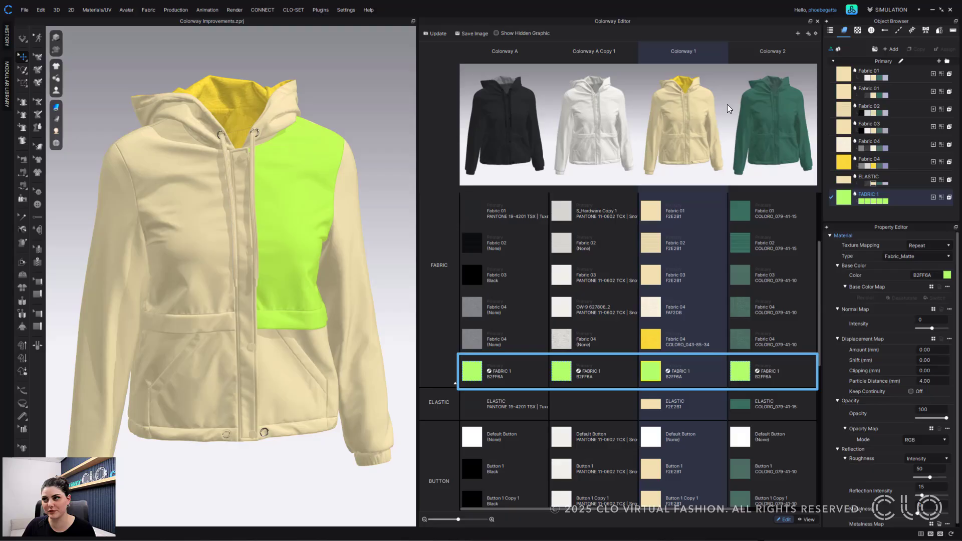
Update the previews, delete FABRIC 1 from the jacket, and update them again.
click(426, 34)
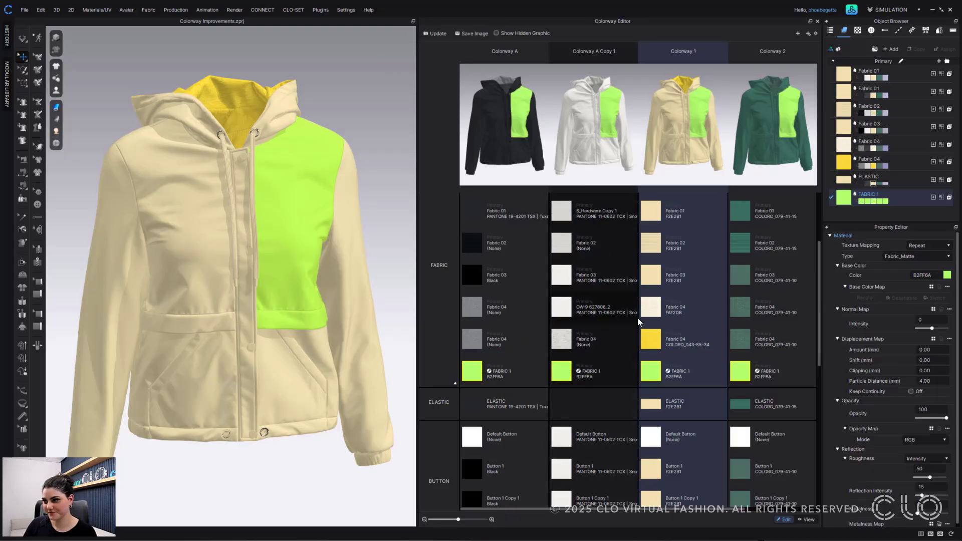
key(Delete)
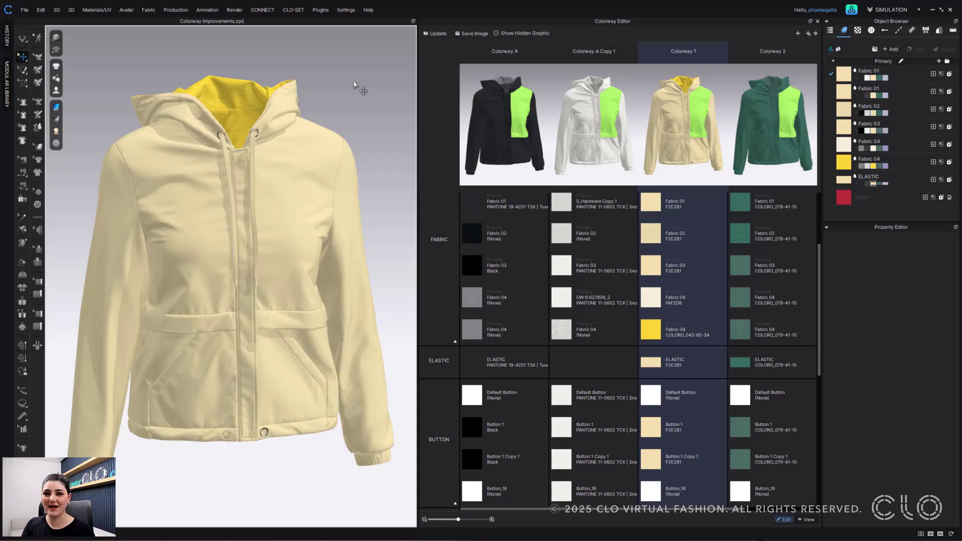
click(438, 34)
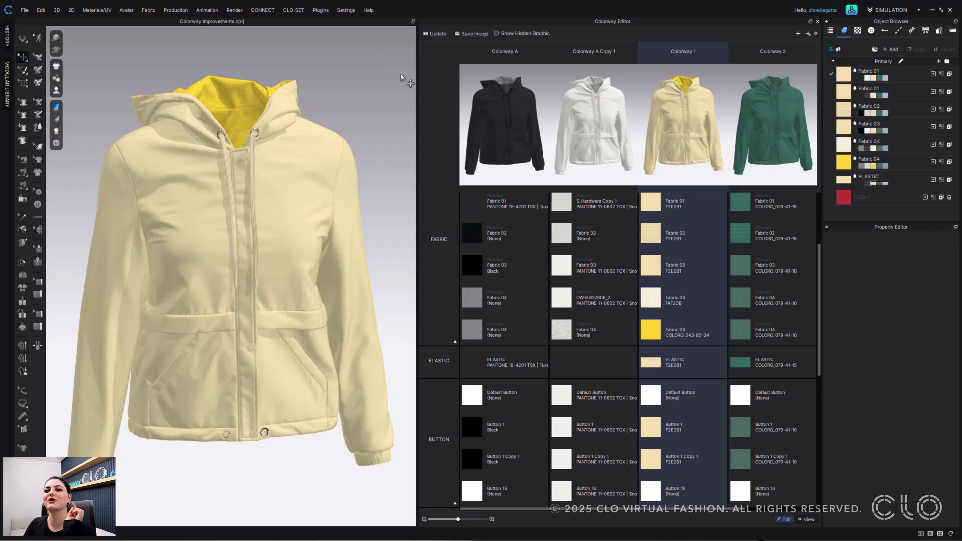
Replace Colorway 1's Fabric 01 with FABRIC 1 for the current colorway only and update previews.
drag(871, 200, 653, 206)
key(ctrl)
key(ctrl)
key(ctrl)
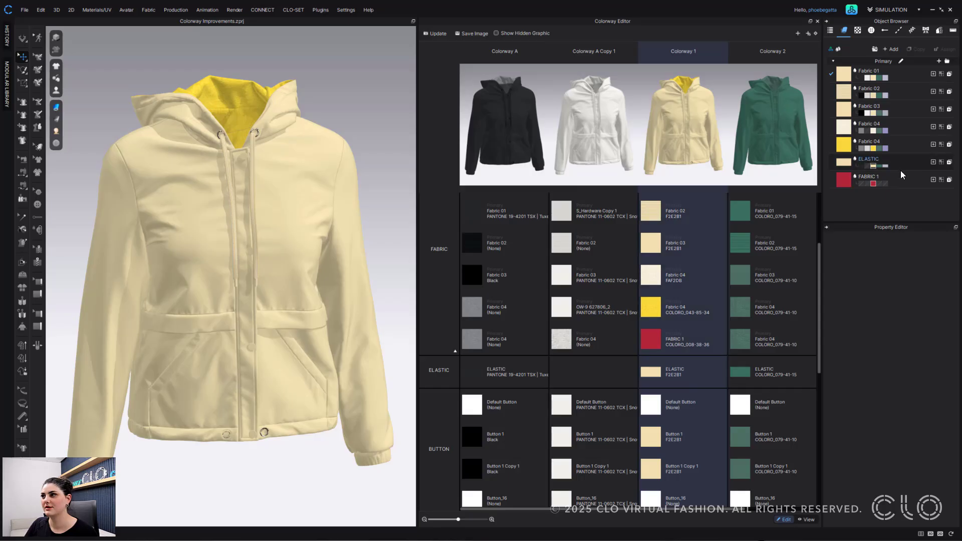
scroll(678, 279, up, 3)
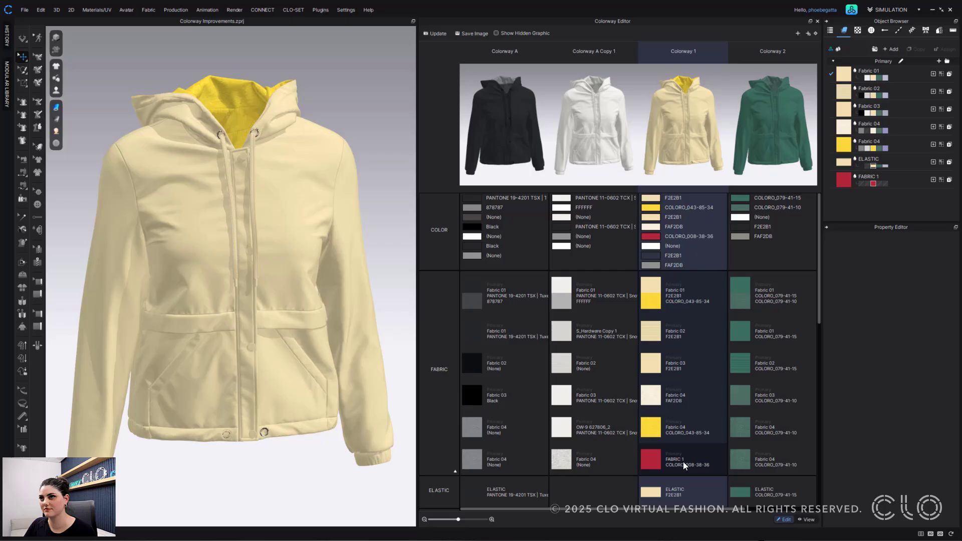
drag(843, 185, 657, 289)
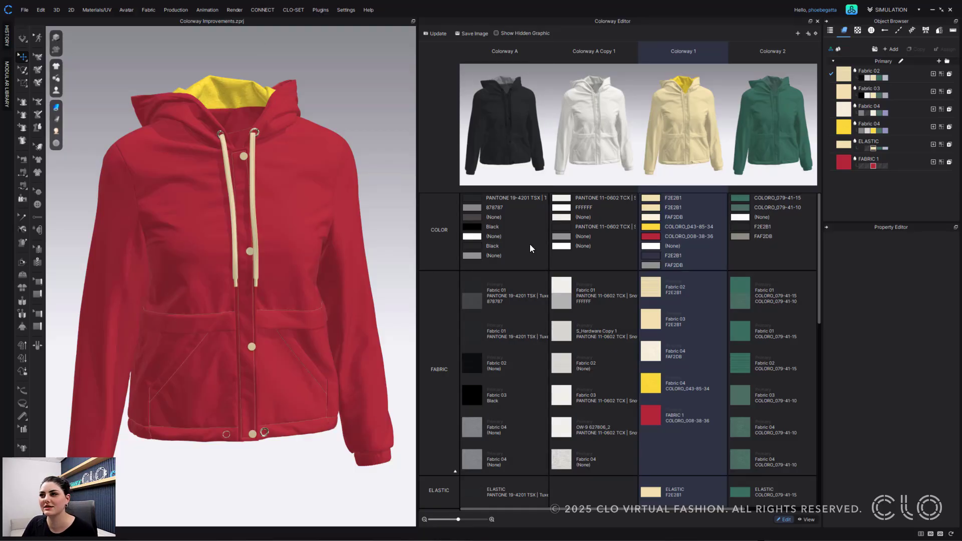
click(437, 34)
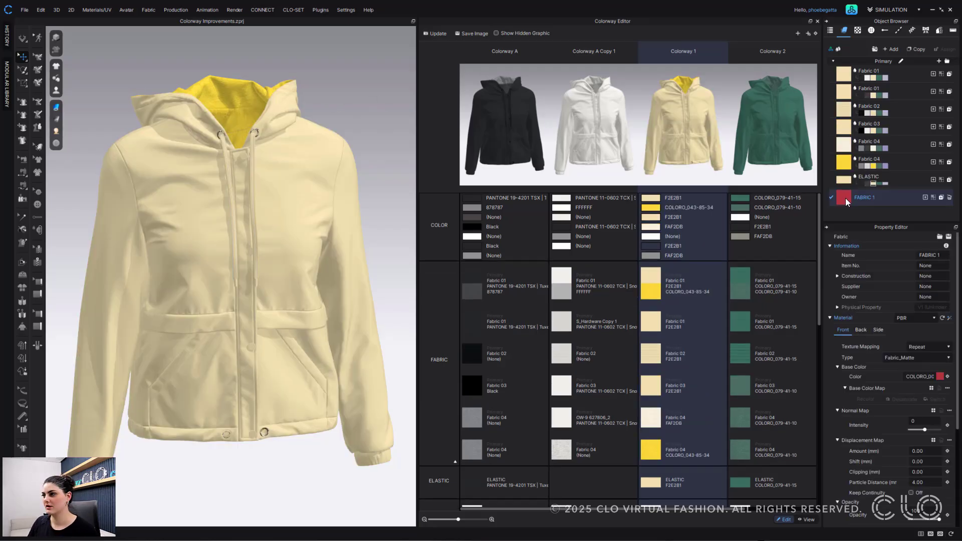
Assign FABRIC 1 to the Fabric 04 hood-lining slot in all colorways, then Unlink All Colorways.
drag(844, 198, 474, 454)
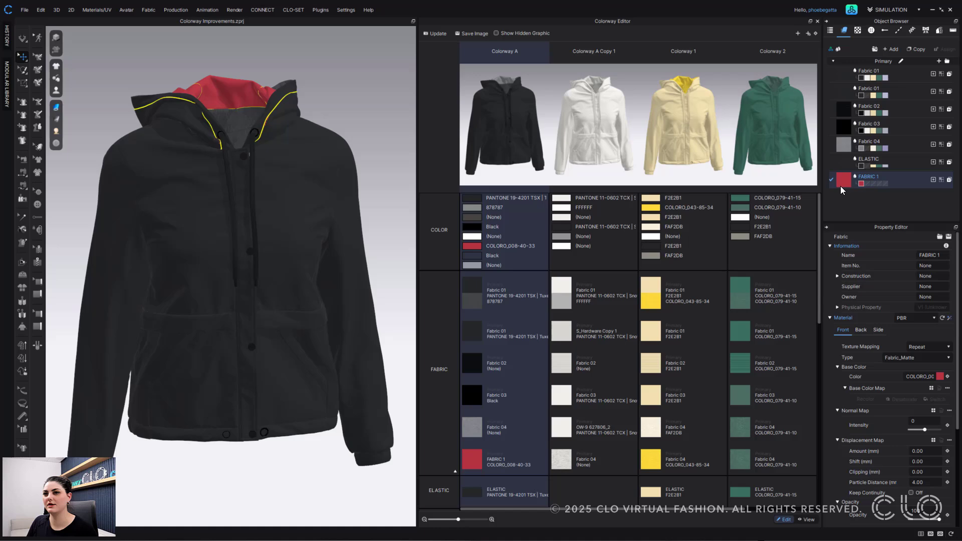
drag(844, 181, 742, 459)
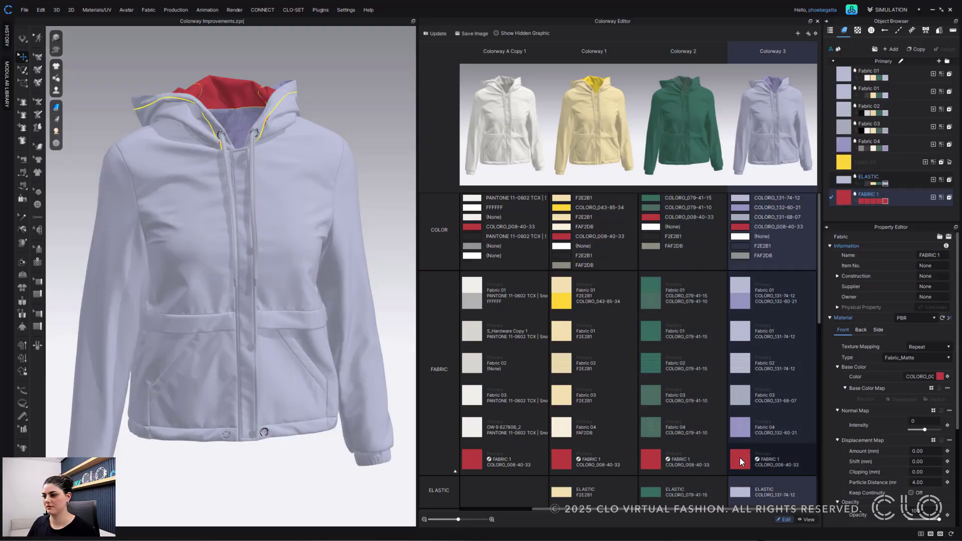
click(739, 462)
right_click(743, 459)
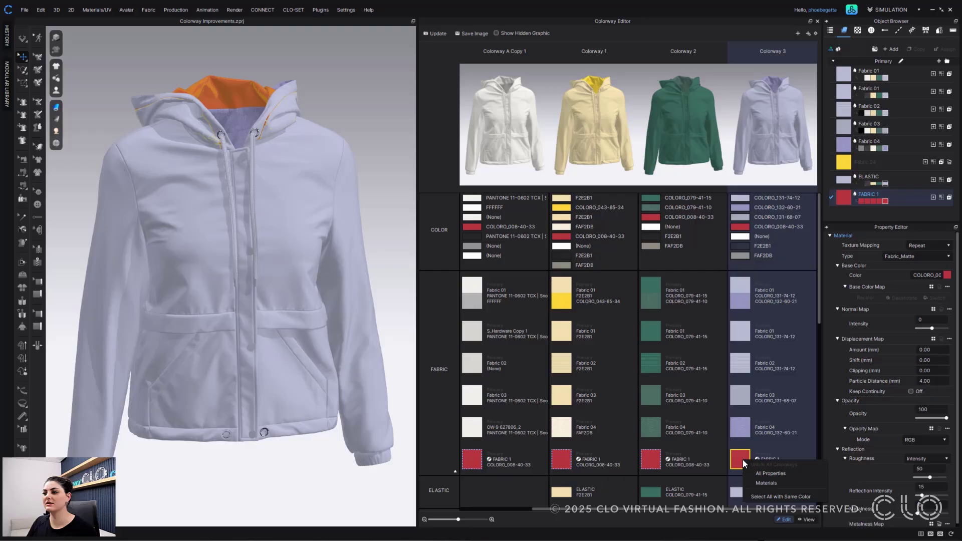
click(798, 485)
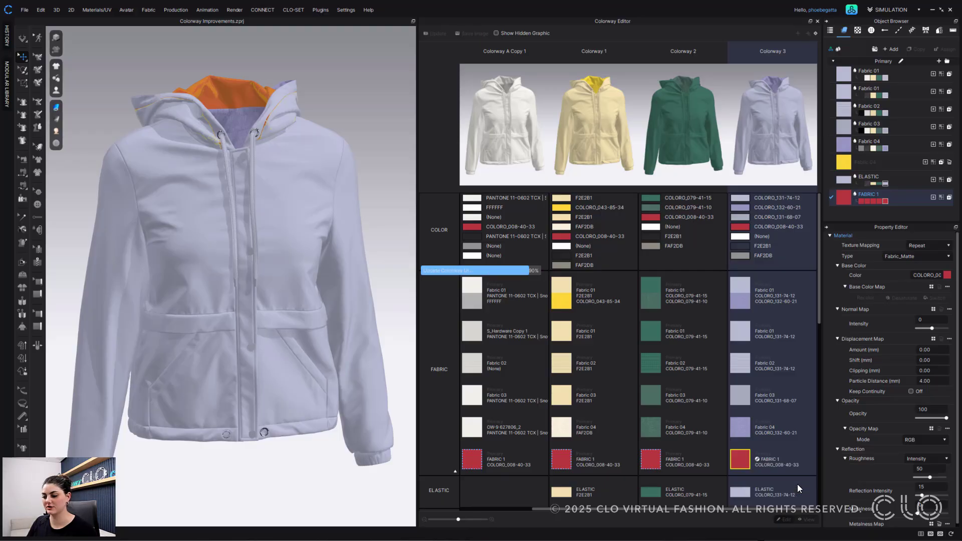
drag(704, 509, 635, 509)
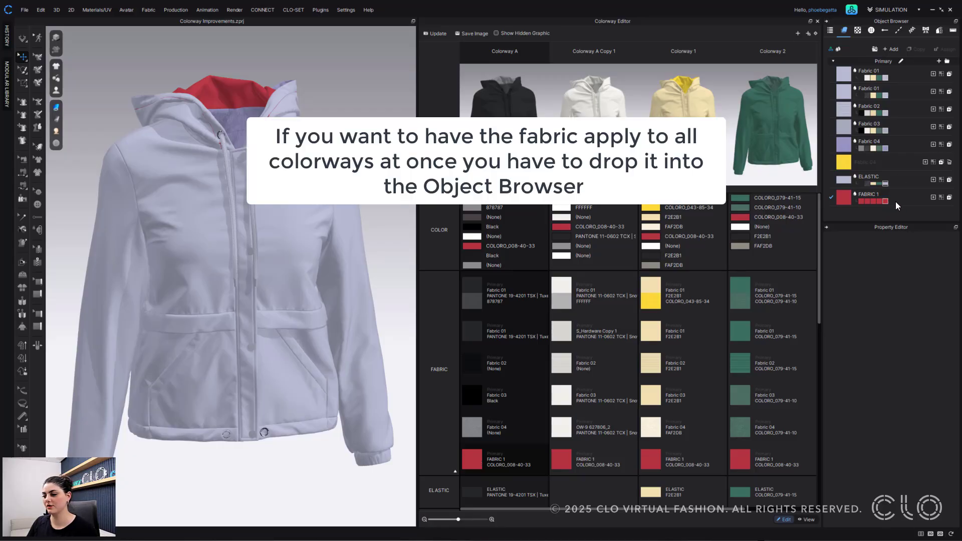
Change FABRIC 1's base colour to a dark shade.
click(908, 200)
click(943, 277)
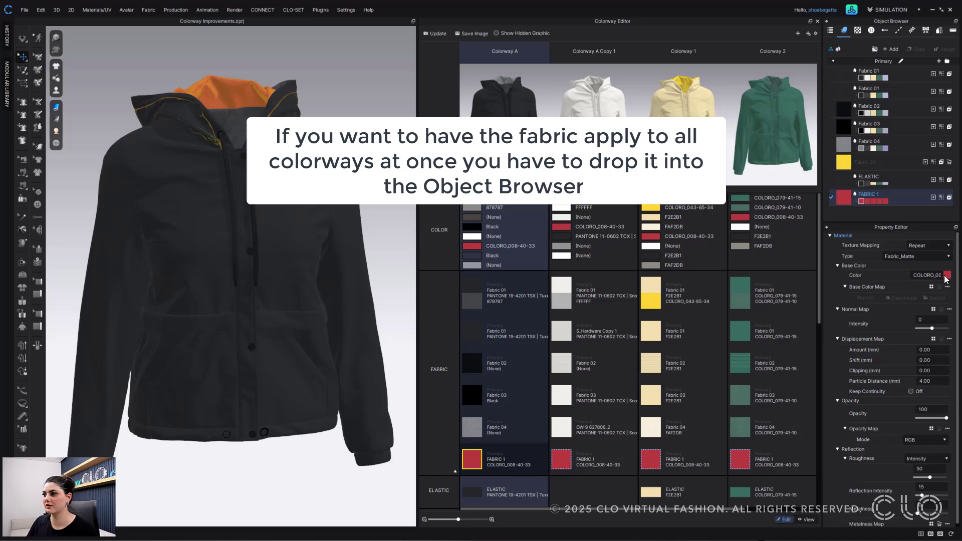
click(940, 376)
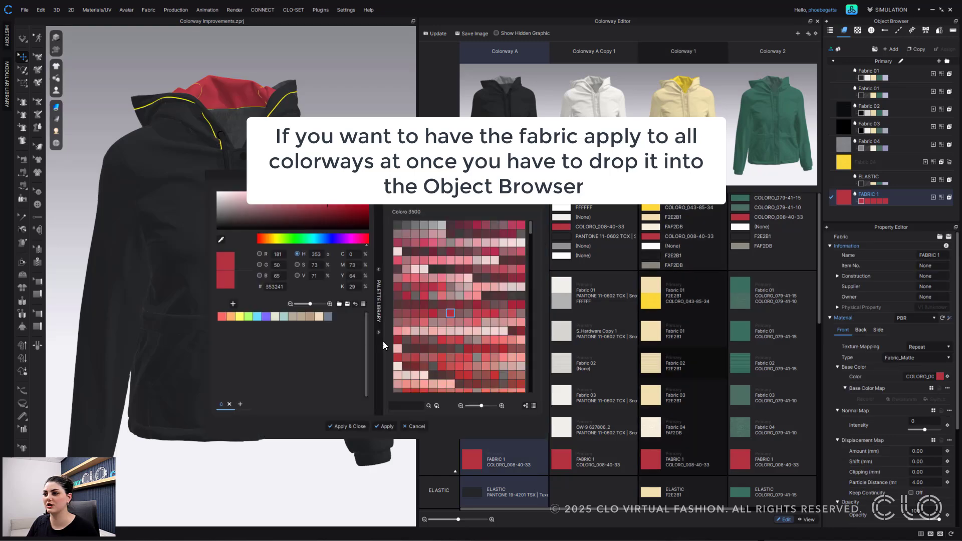
click(433, 269)
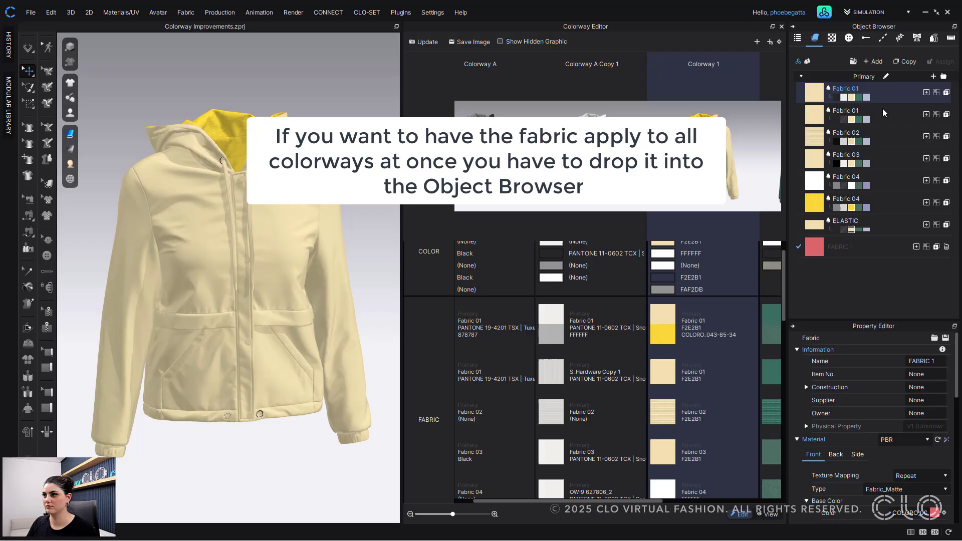
Load the FABRIC 1.zfab file into Fabric 01 and scroll the Colorway Editor to show Colorway A through Colorway 2.
click(847, 89)
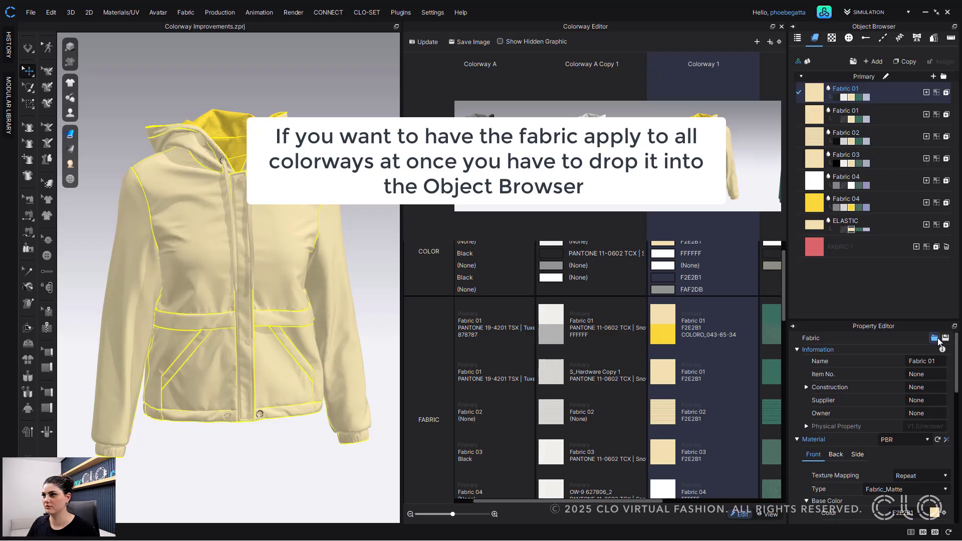
click(934, 338)
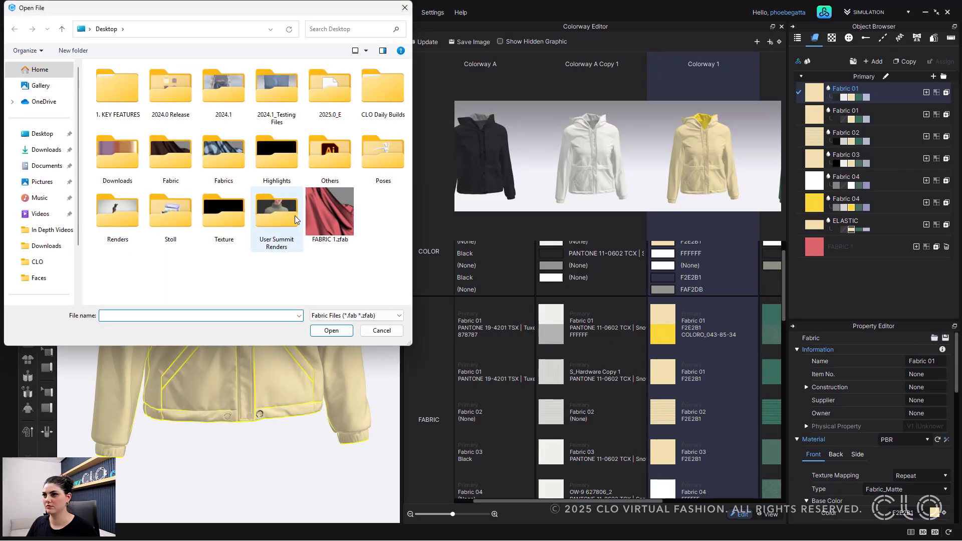
click(330, 213)
click(349, 334)
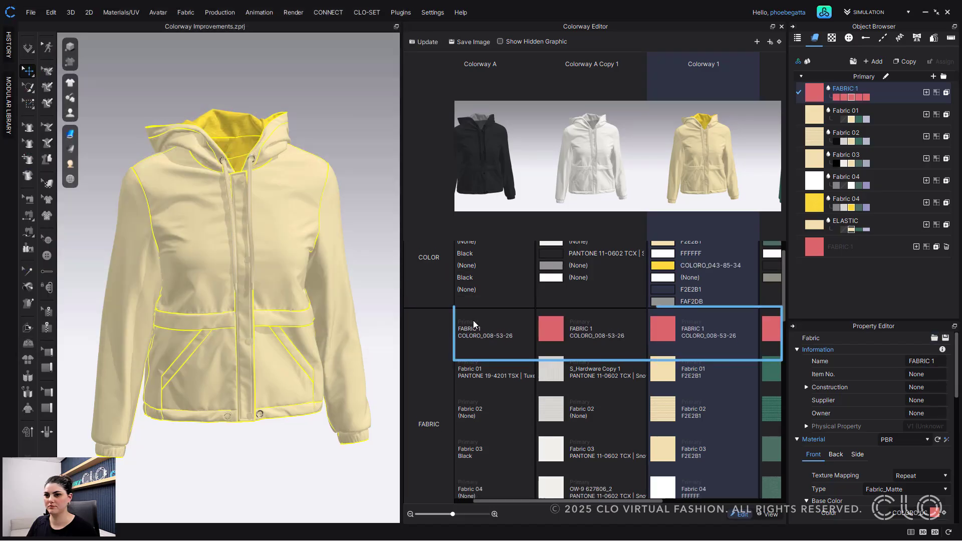
drag(633, 501, 599, 500)
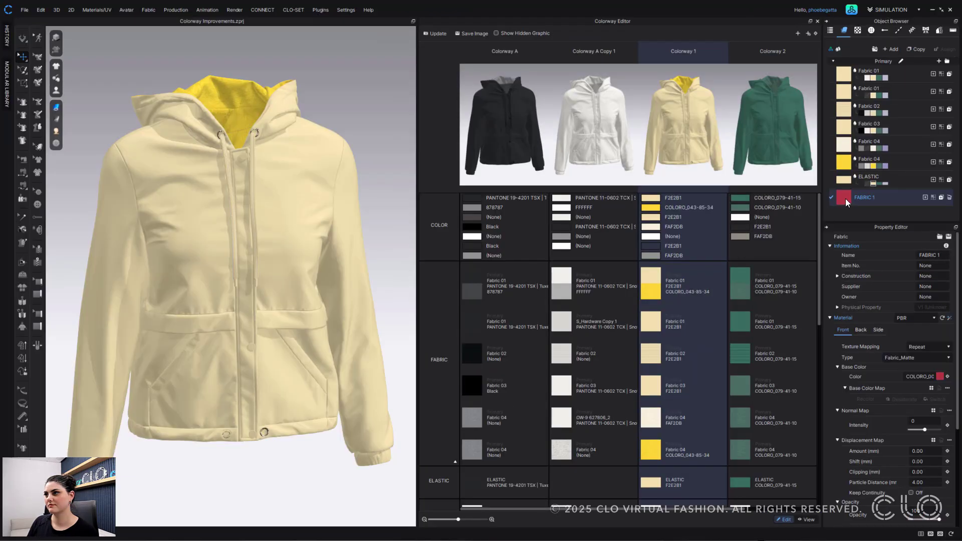
Drop FABRIC 1 into Colorway A's Fabric 04 slot and link it into Colorway A Copy 1's Fabric 04.
drag(847, 202, 477, 454)
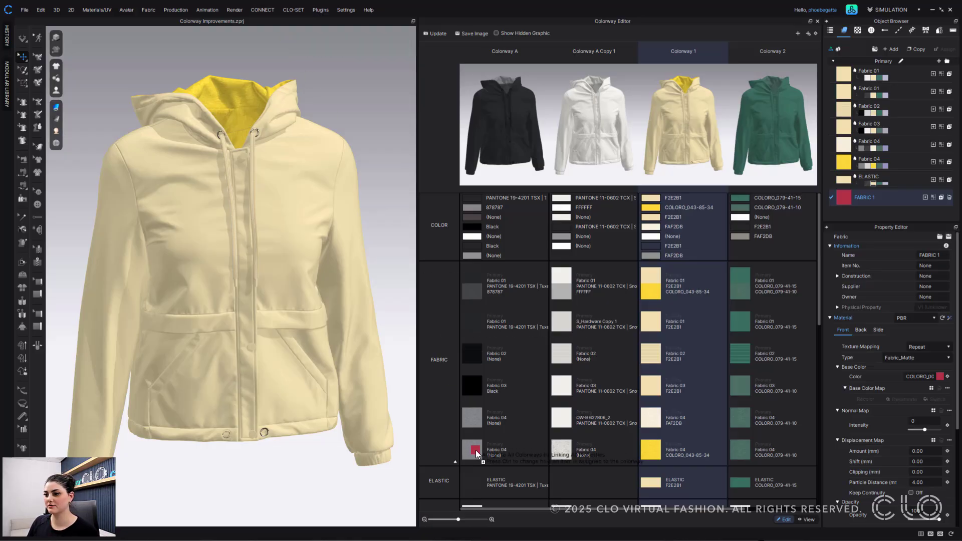
drag(476, 454, 477, 454)
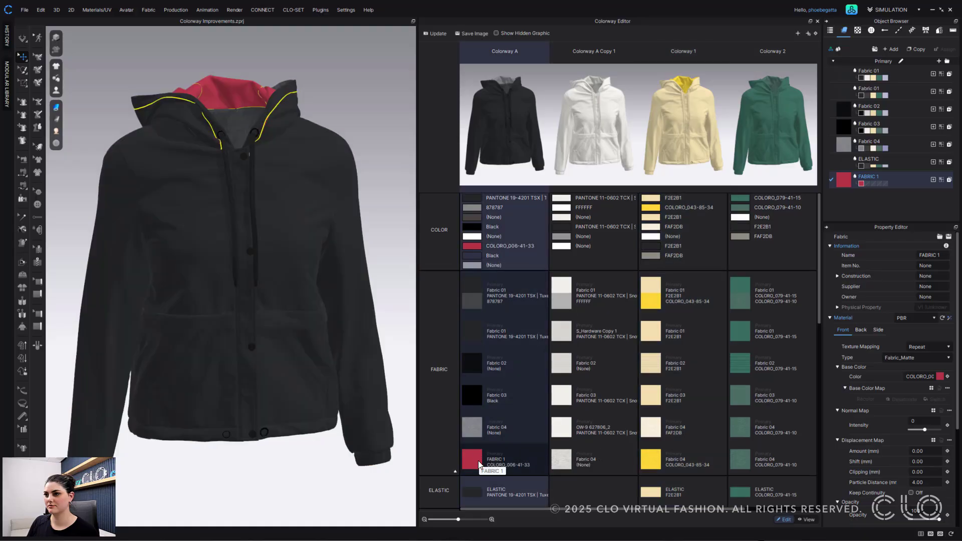
drag(478, 464, 742, 464)
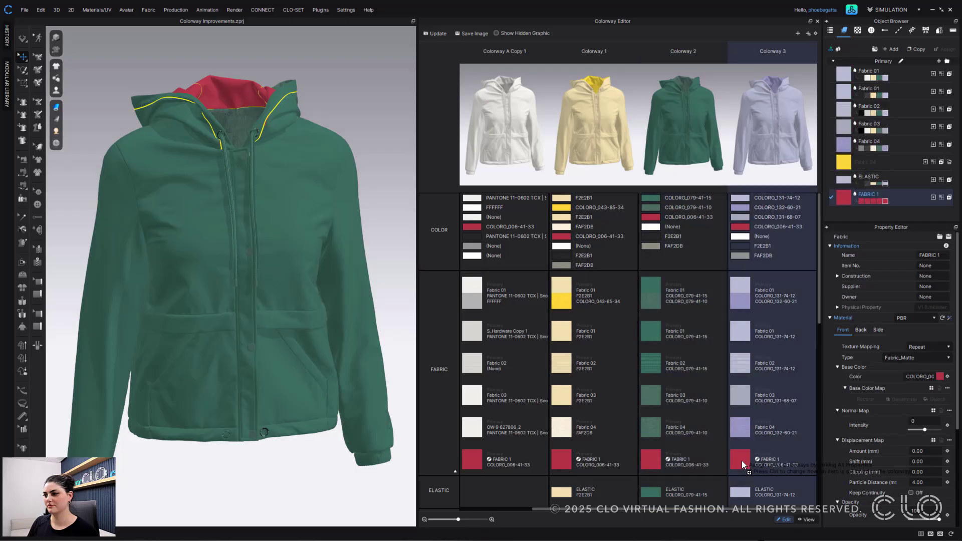
drag(767, 510, 581, 499)
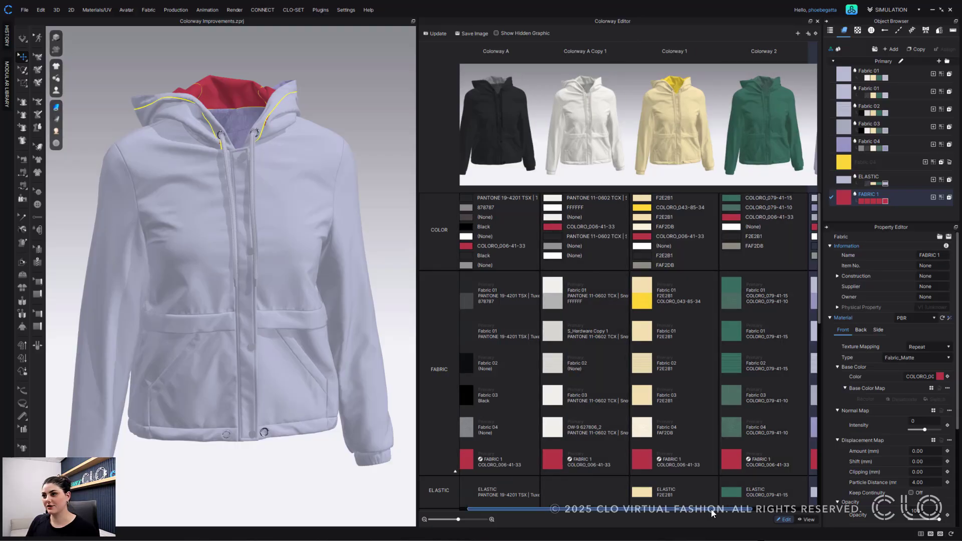
With Colorway 3 in view, give FABRIC 1 the dark red base colour COLORO_003-23-14, then cancel a reopened picker.
click(597, 509)
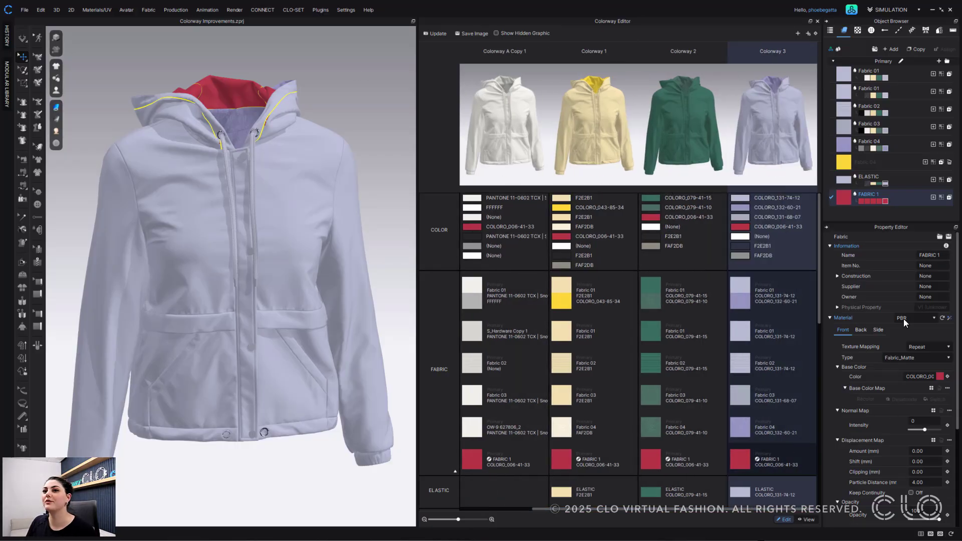
scroll(907, 323, down, 3)
click(948, 275)
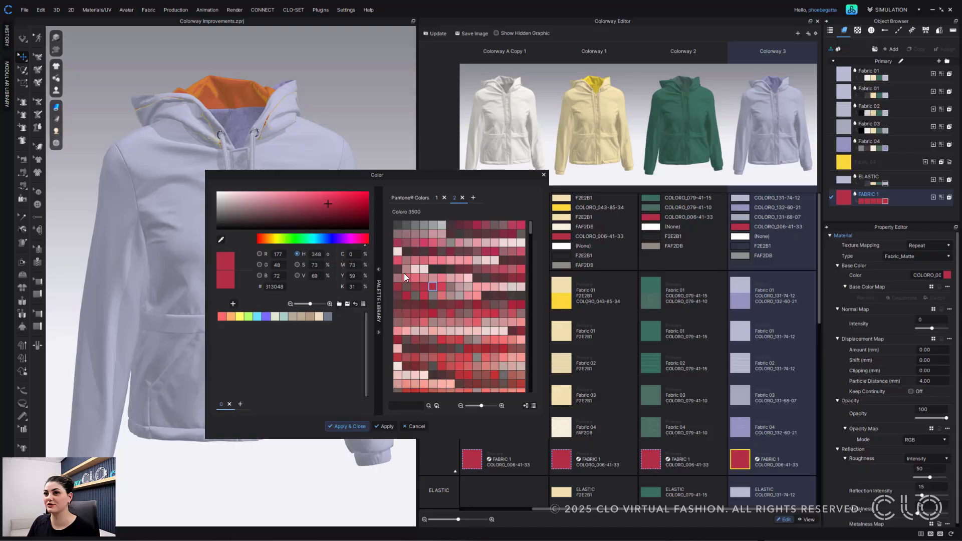
click(415, 250)
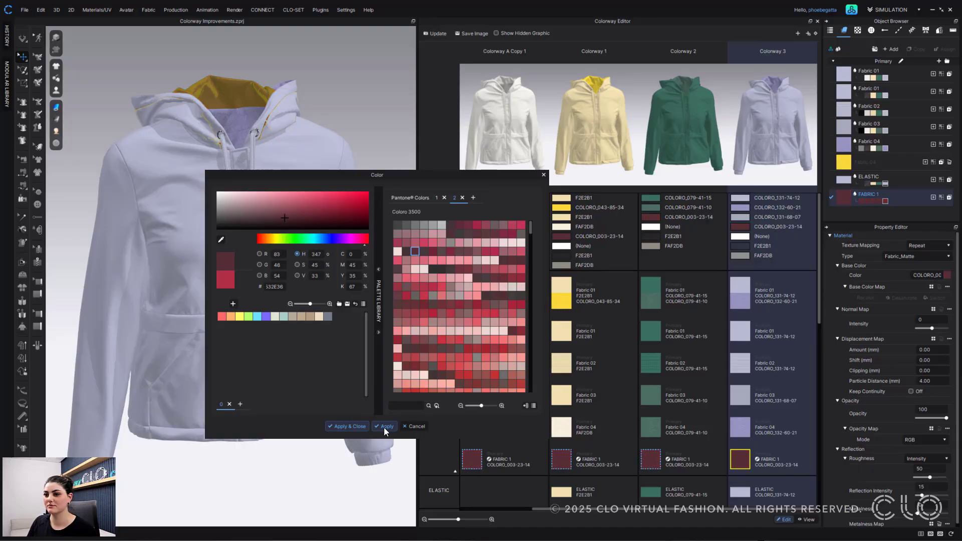
click(353, 427)
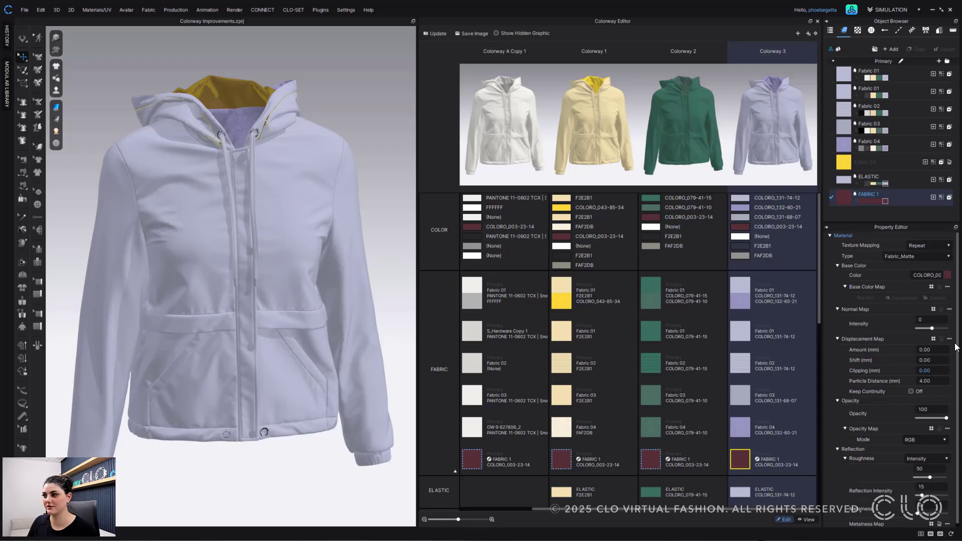
click(947, 275)
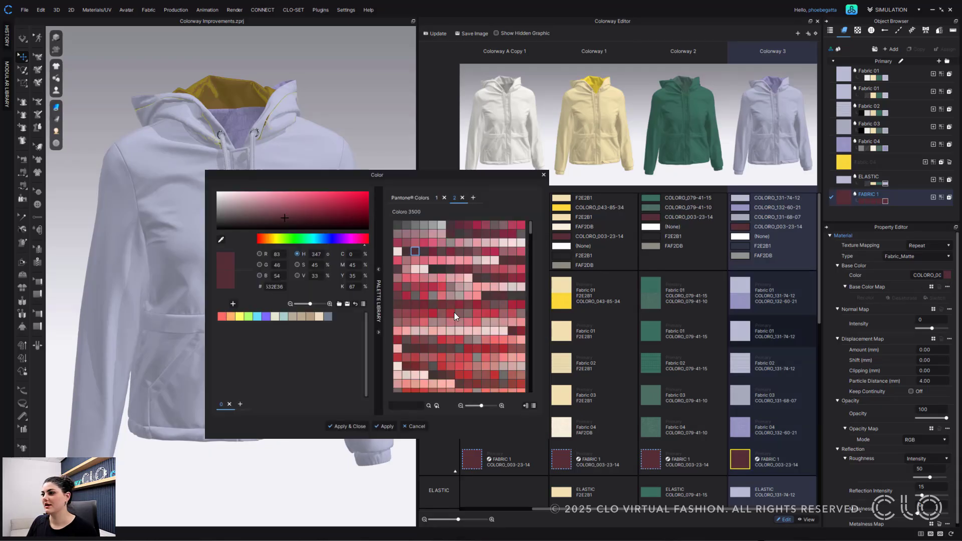
click(415, 426)
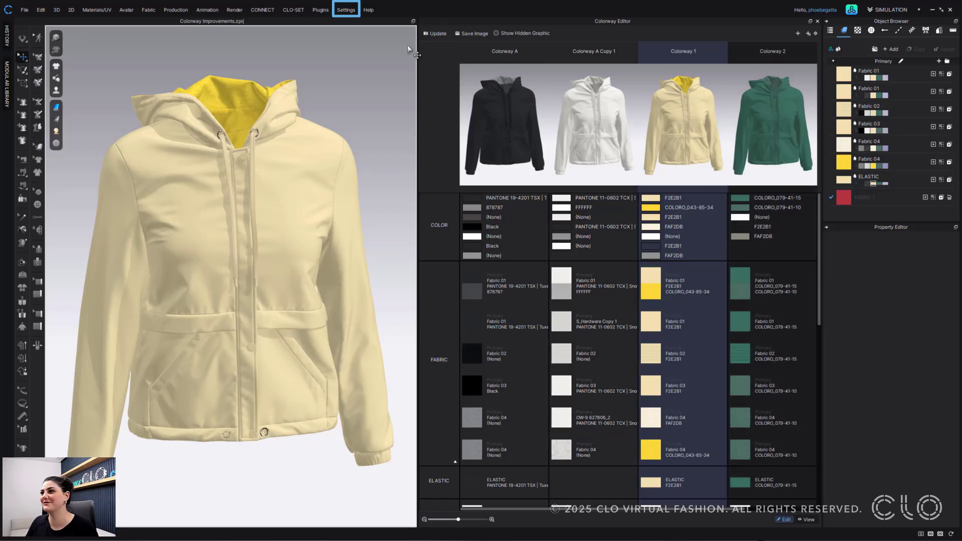
In User Settings > Other, set the Colorway default to Assign to All Colorways (Materials), then close.
click(350, 11)
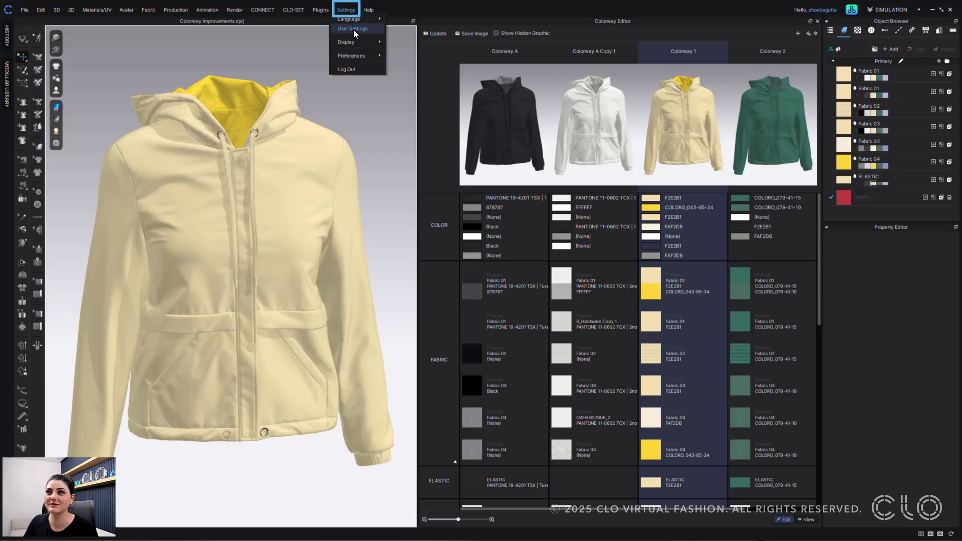
click(348, 11)
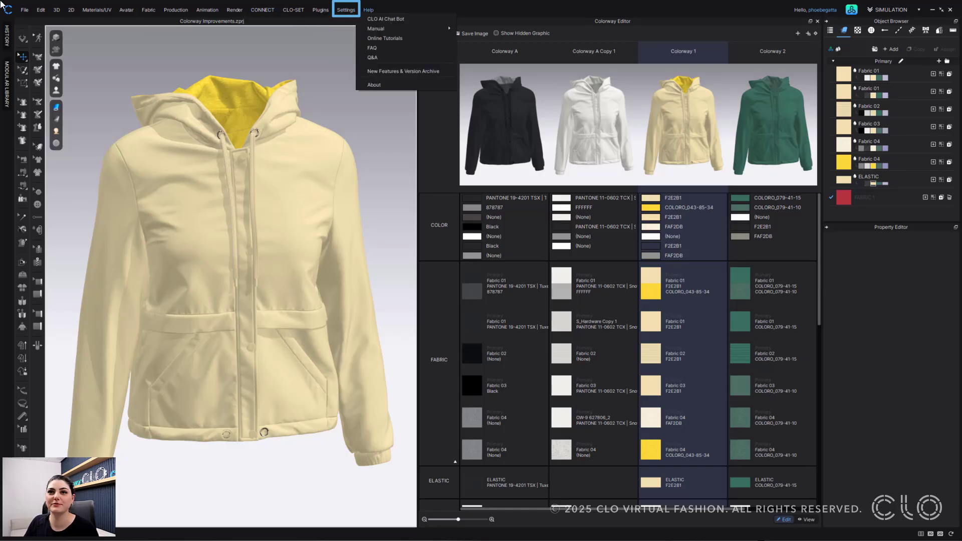
click(349, 11)
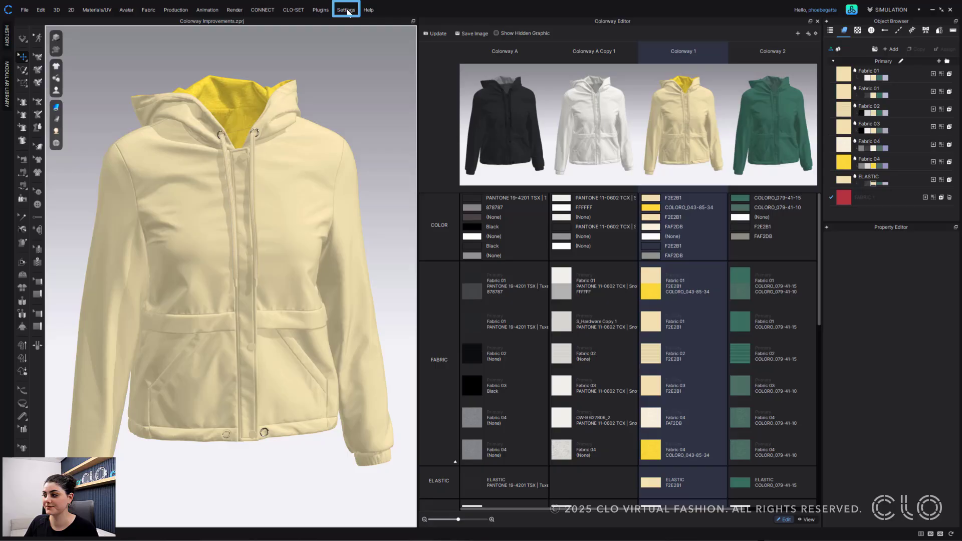
click(348, 10)
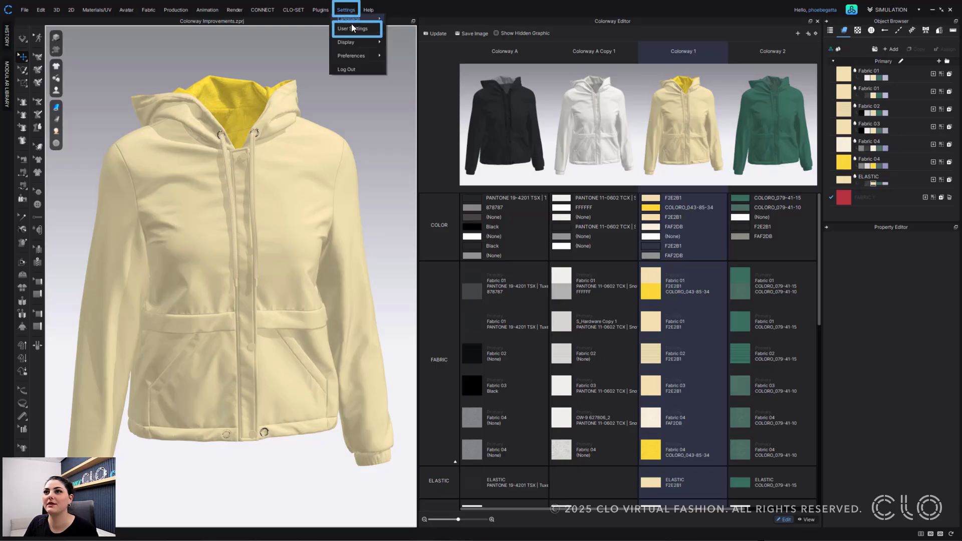
click(354, 30)
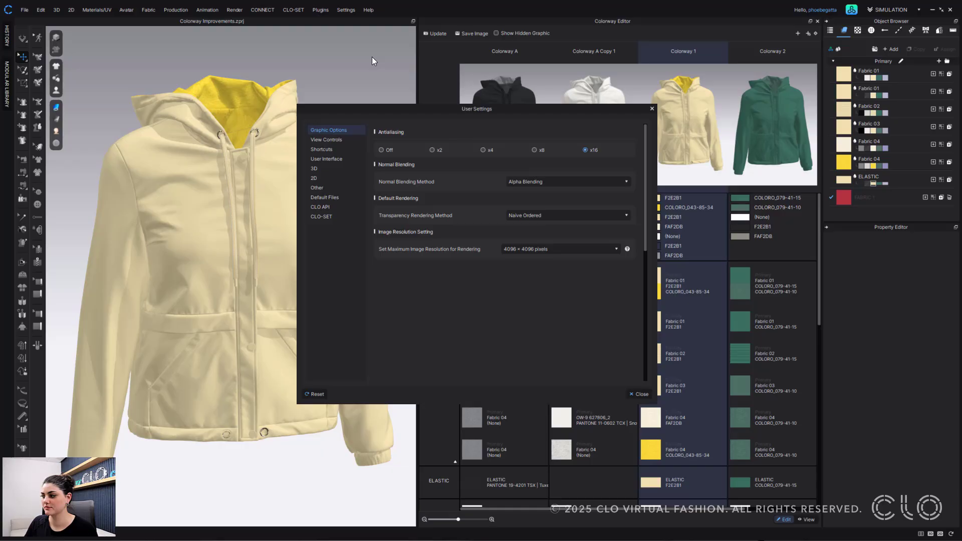
click(350, 186)
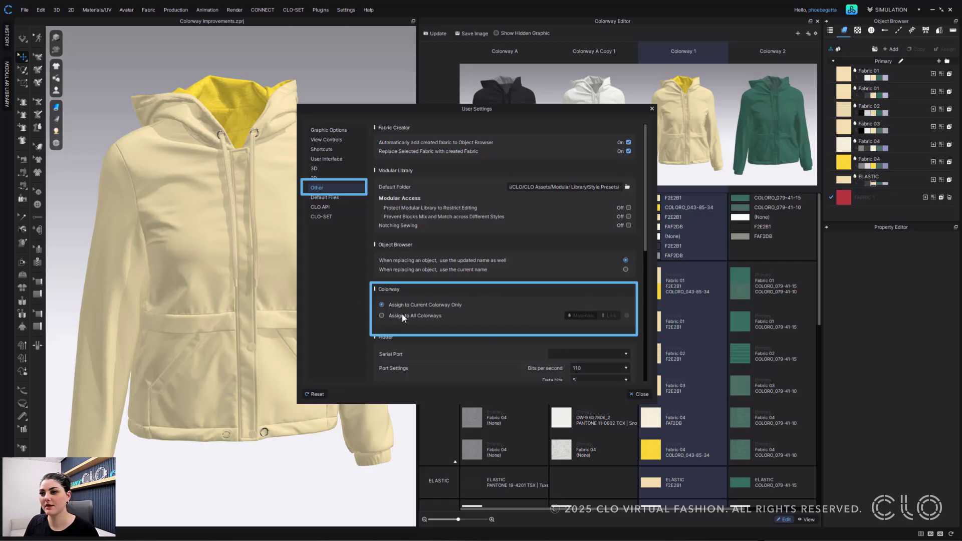
scroll(494, 315, down, 2)
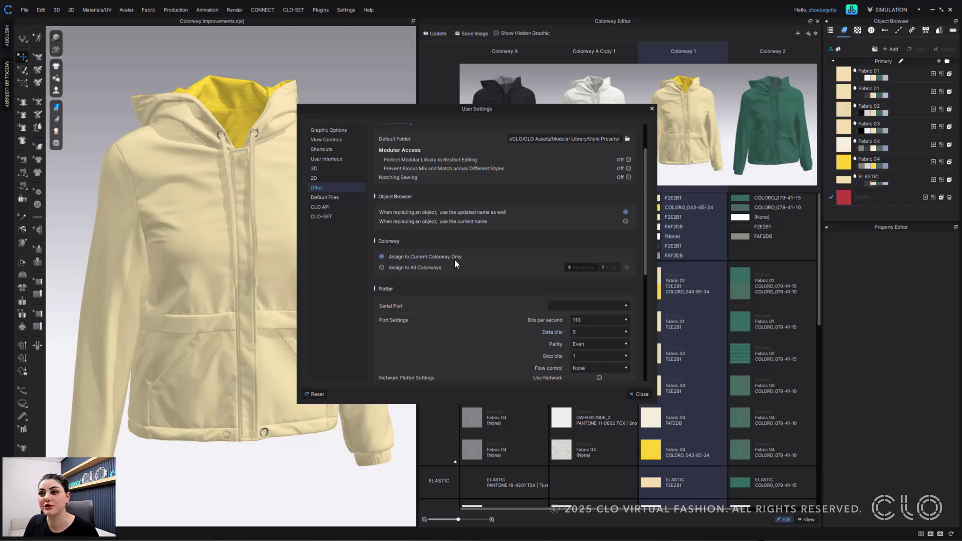
click(382, 268)
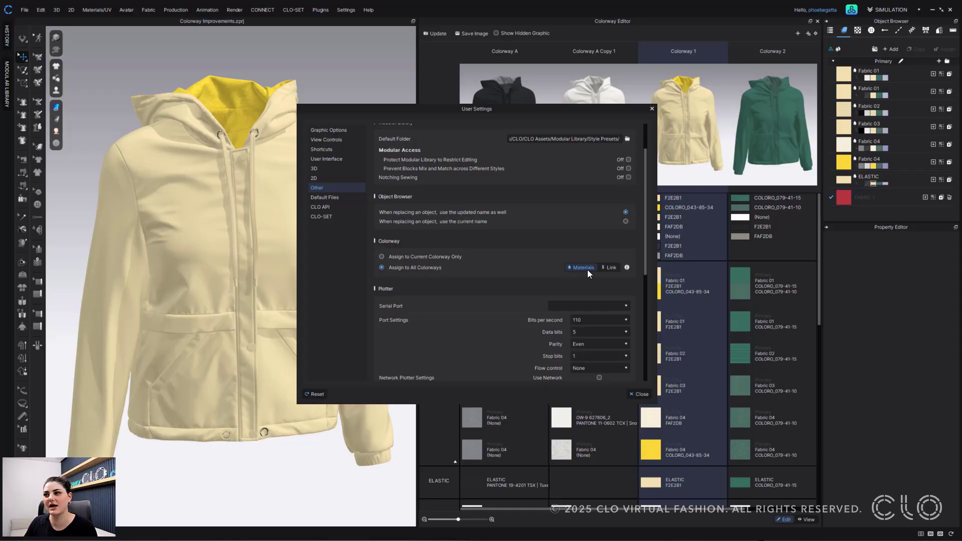
click(639, 394)
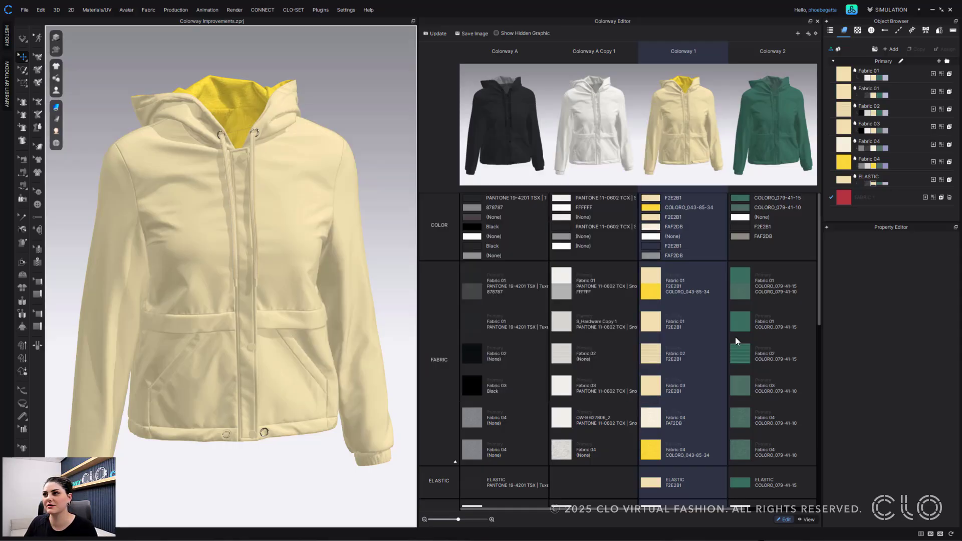
Preview FABRIC 1's assign modes with Ctrl, cancel the drop, then reopen User Settings.
drag(844, 198, 182, 48)
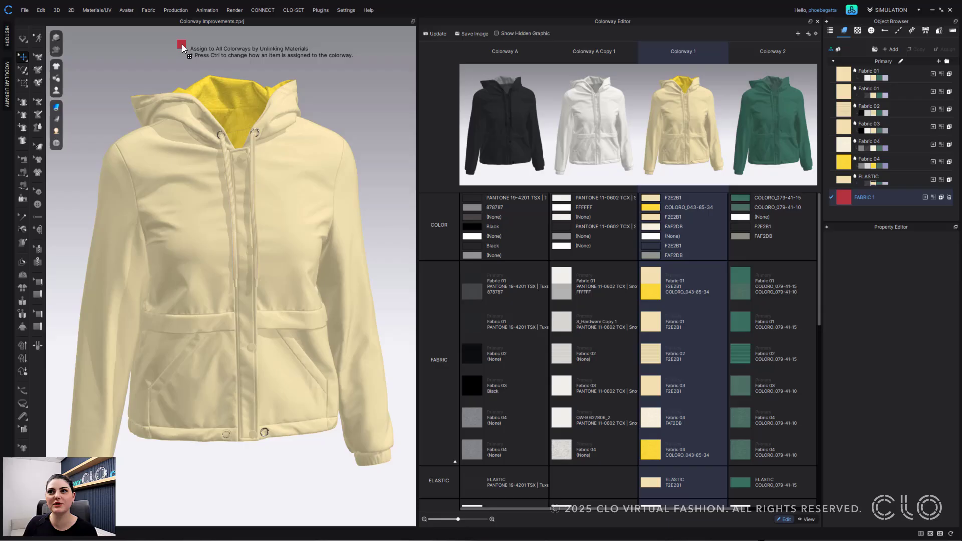
key(ctrl)
key(ctrl)
key(ctrl)
key(ctrl)
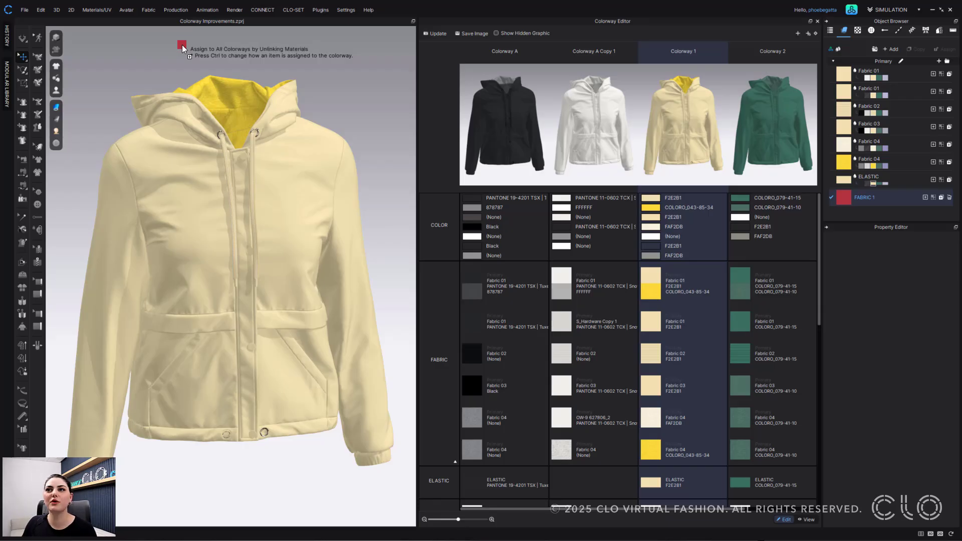
key(ctrl)
drag(183, 48, 812, 170)
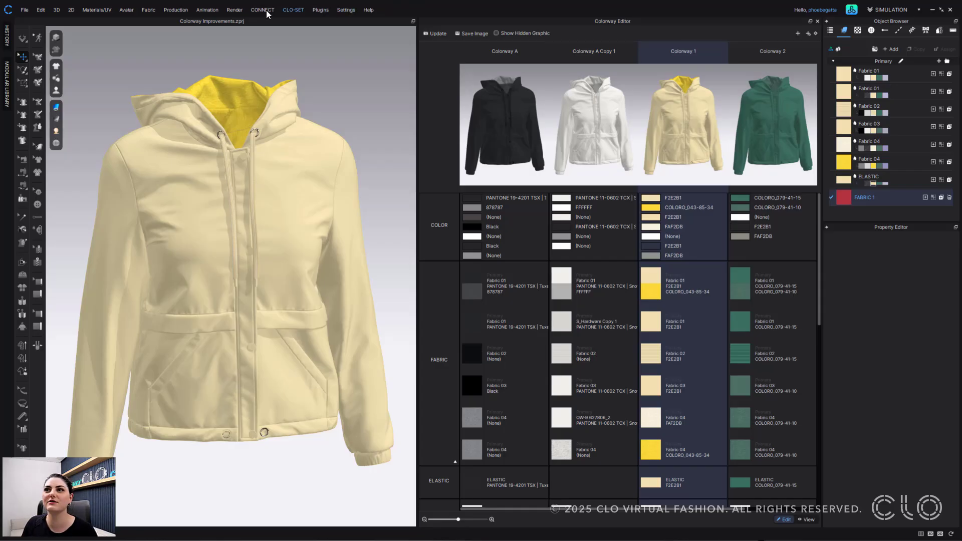
click(347, 10)
click(354, 28)
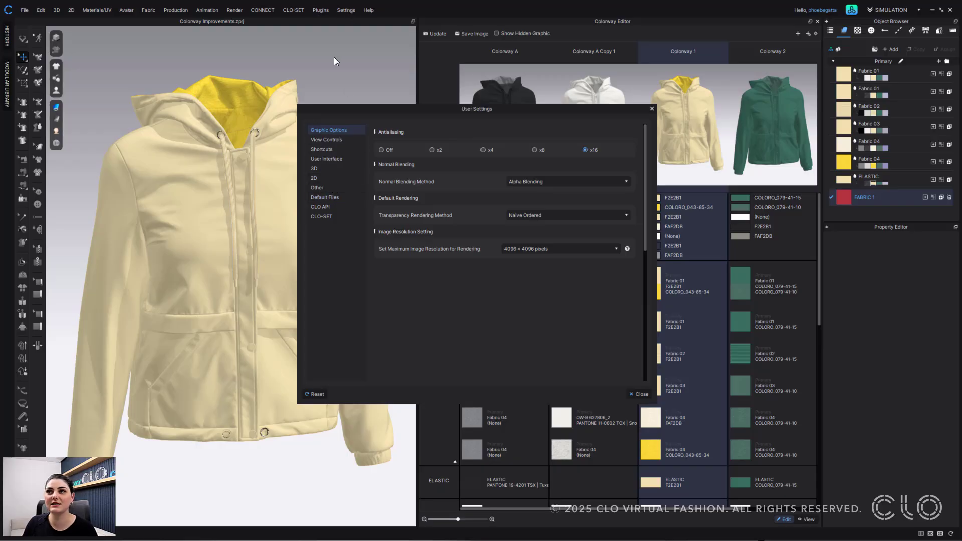
Confirm the Colorway option on the Other page, then close User Settings.
click(331, 187)
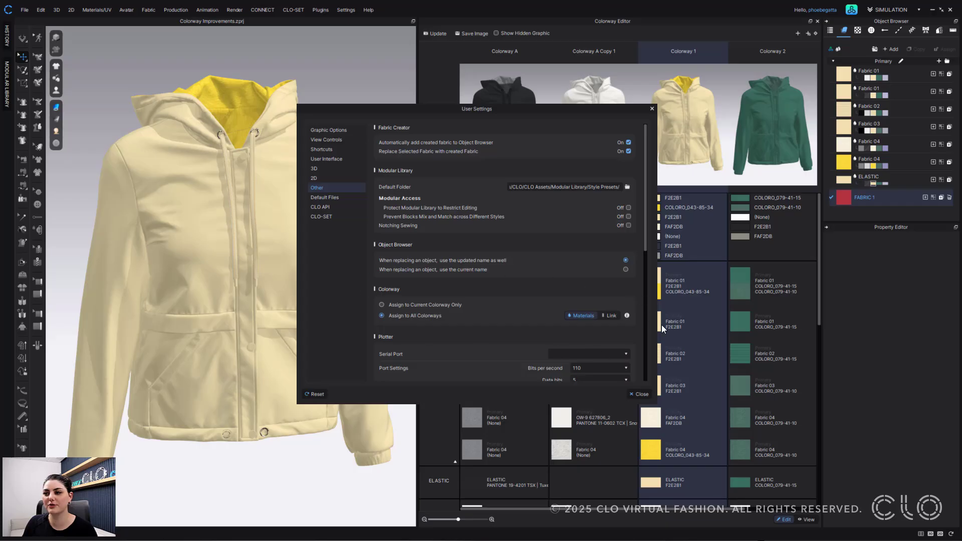
click(642, 395)
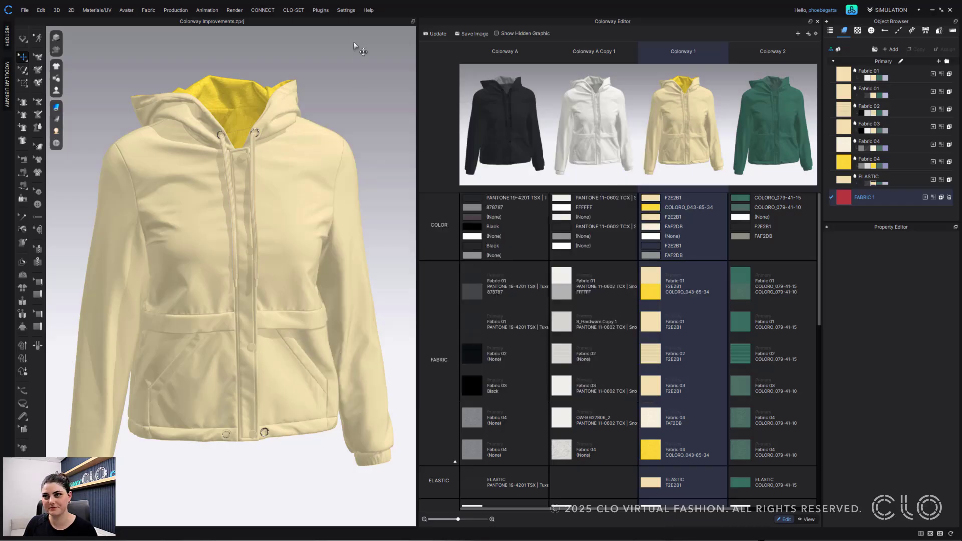